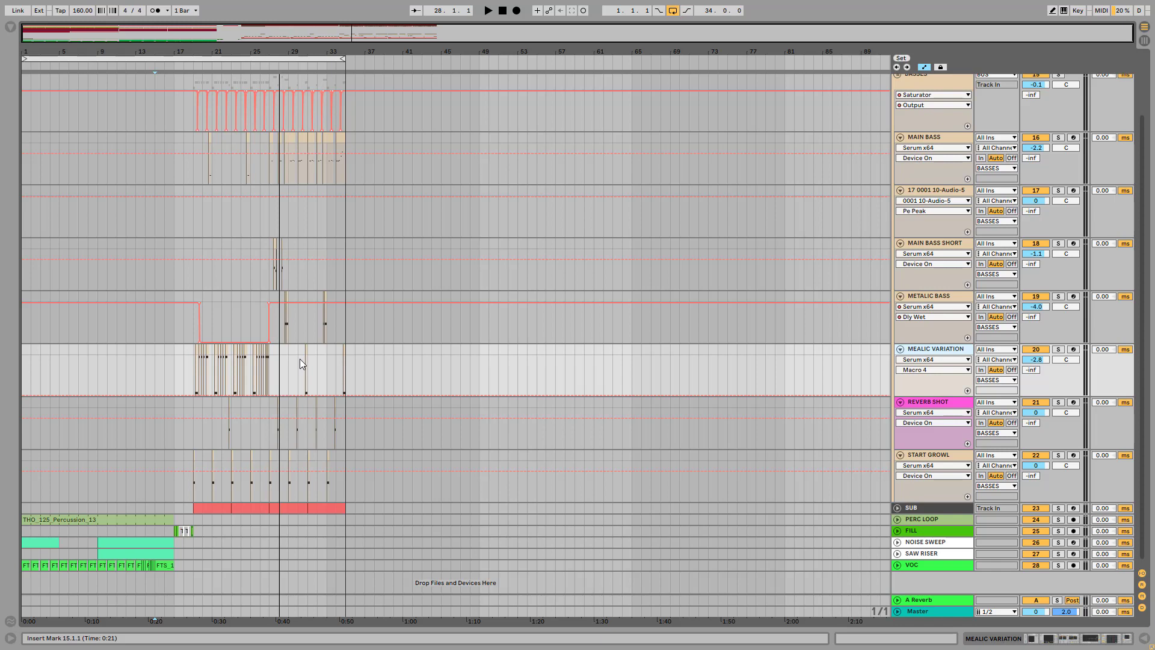
Solo the MEALIC VARIATION track and play back its clips from the first one after bar 19
drag(195, 51, 194, 159)
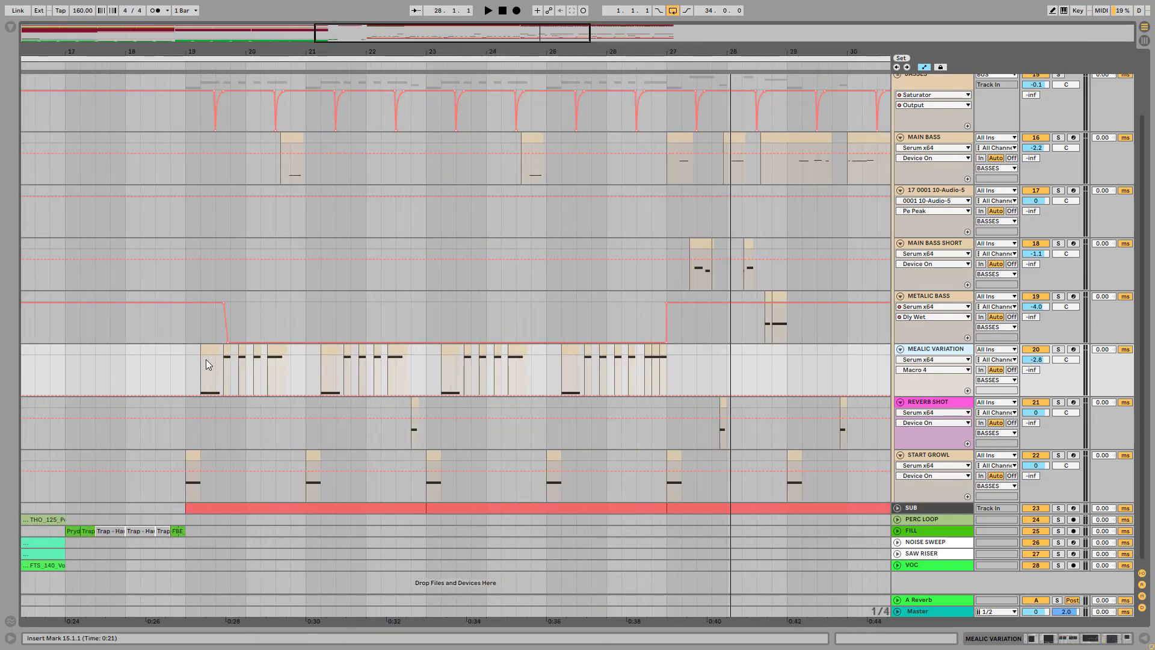
click(210, 350)
click(1058, 348)
key(space)
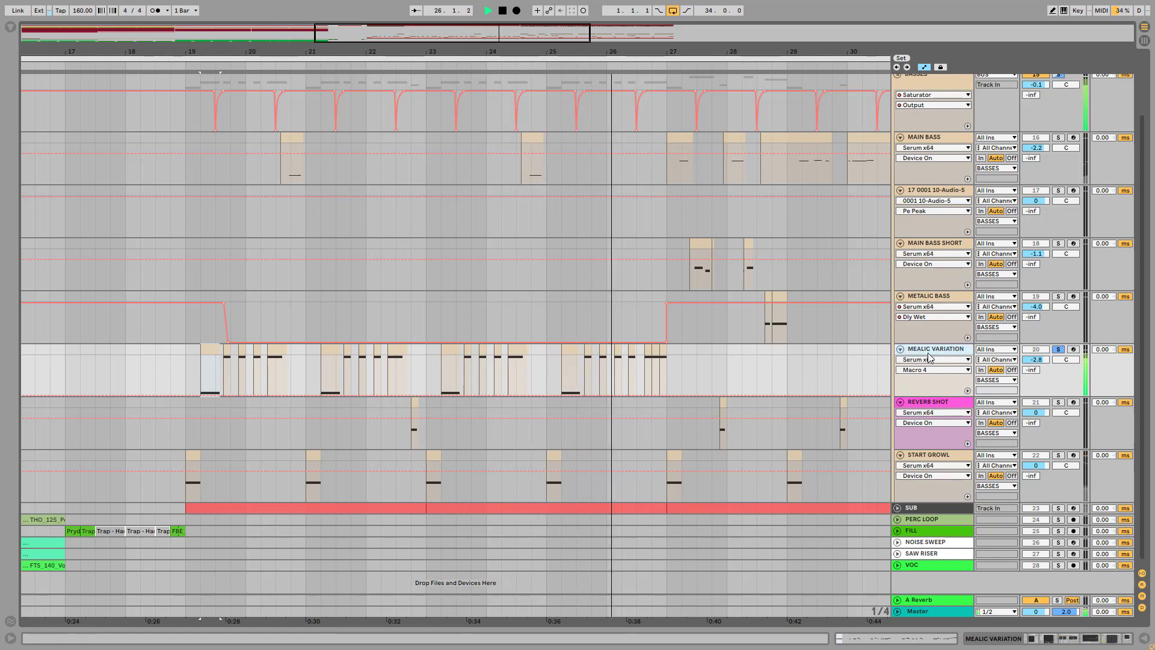
key(space)
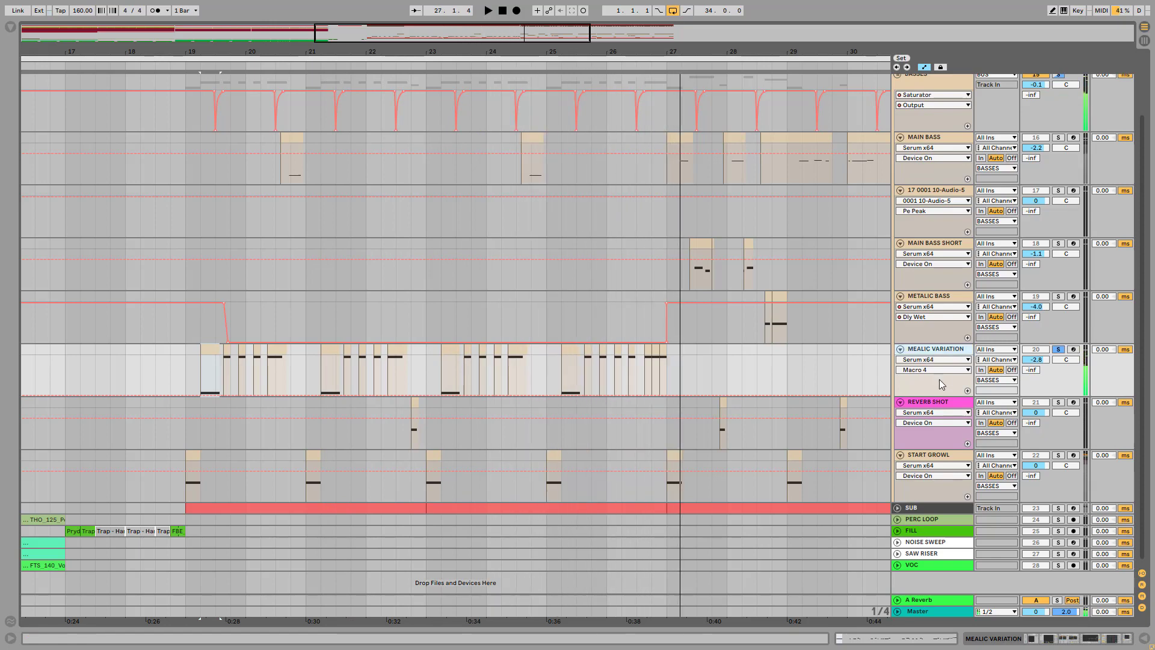
Show the MEALIC VARIATION track's automated parameters in separate lanes: Serum Macro 4, Articulation and EQ Eight 3 Gain A
right_click(939, 380)
click(954, 394)
scroll(442, 150, down, 3)
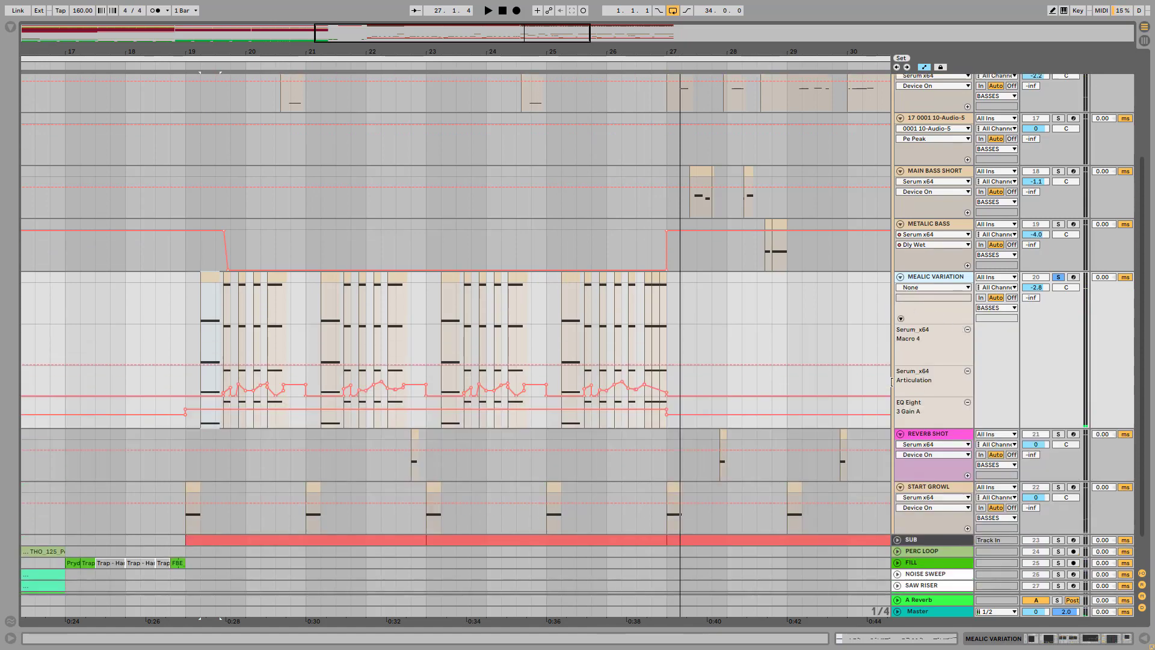
drag(324, 53, 348, 59)
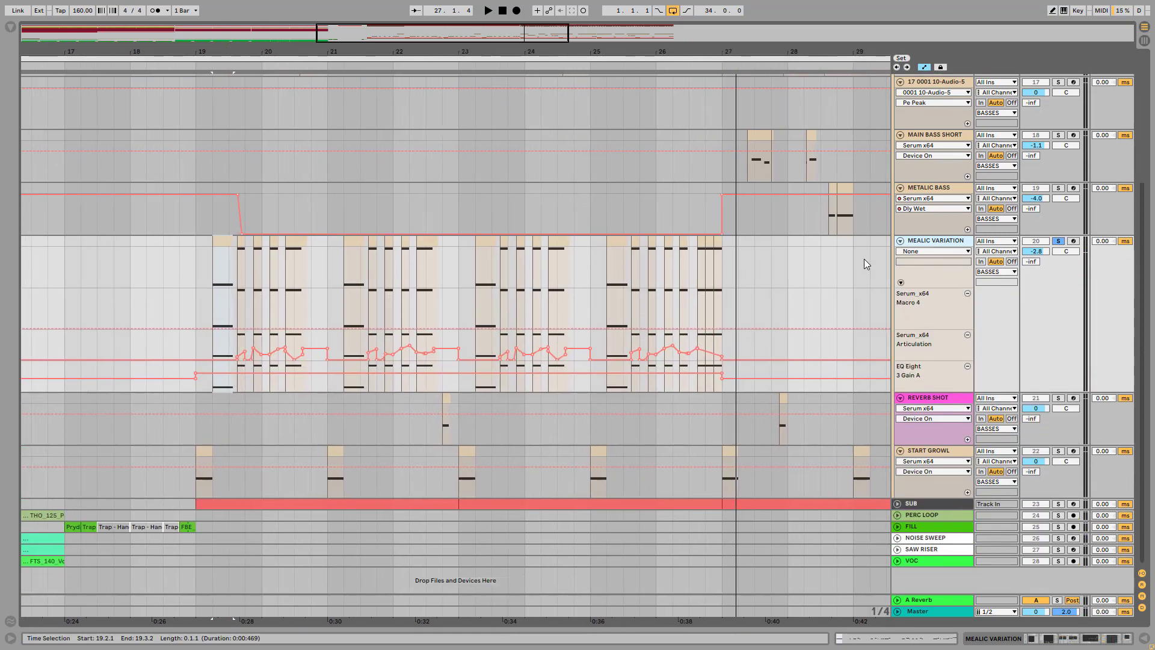
Open the Serum instrument on the MEALIC VARIATION track and switch OSC A's wavetable to the 2D view
double_click(914, 242)
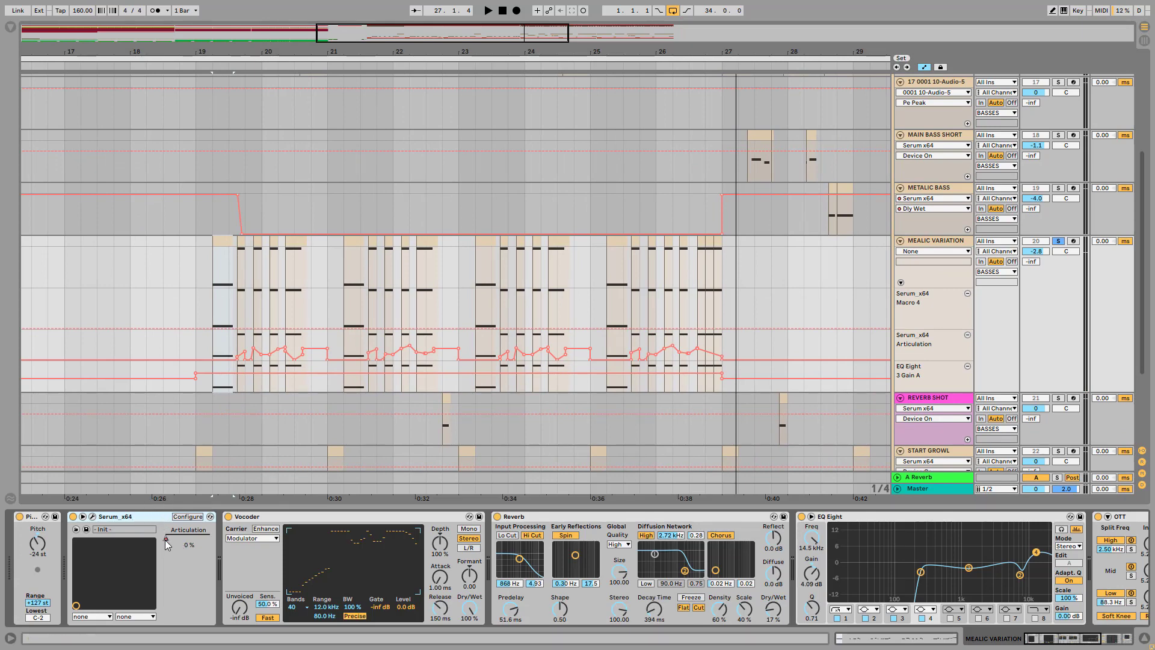
click(93, 517)
drag(724, 109, 544, 106)
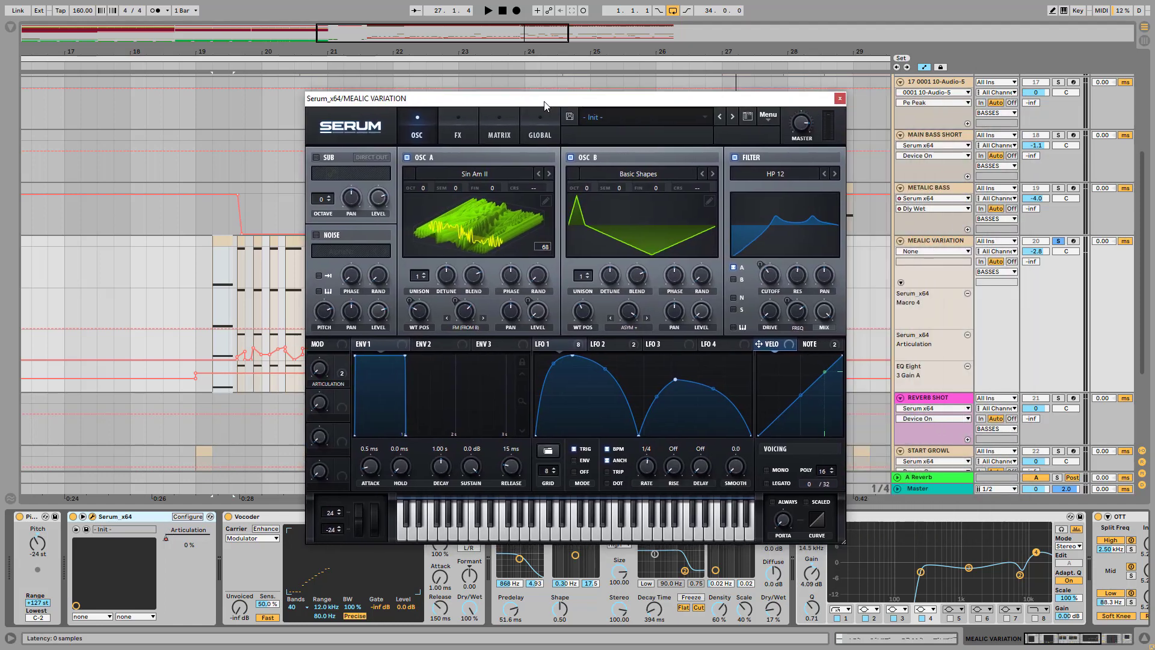
click(470, 238)
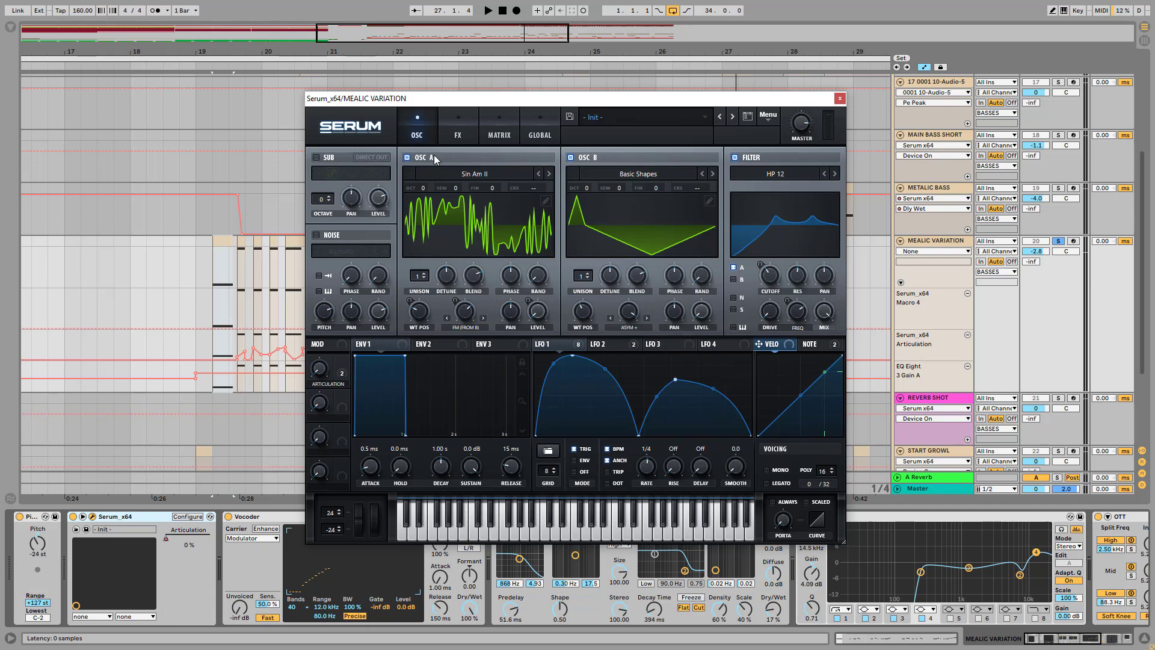
Inspect the OSC A FM amount, Articulation macro and filter cutoff, and re-enable the overridden Articulation automation
click(469, 317)
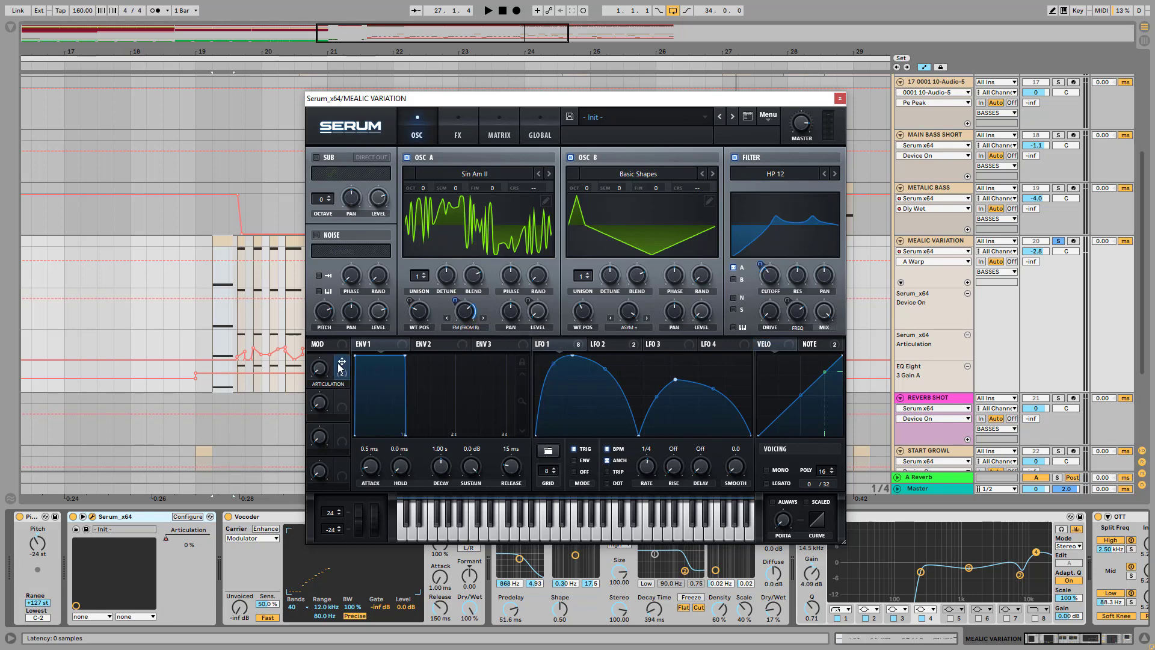
mouse_move(320, 368)
mouse_down()
mouse_move(335, 342)
mouse_move(327, 359)
mouse_up()
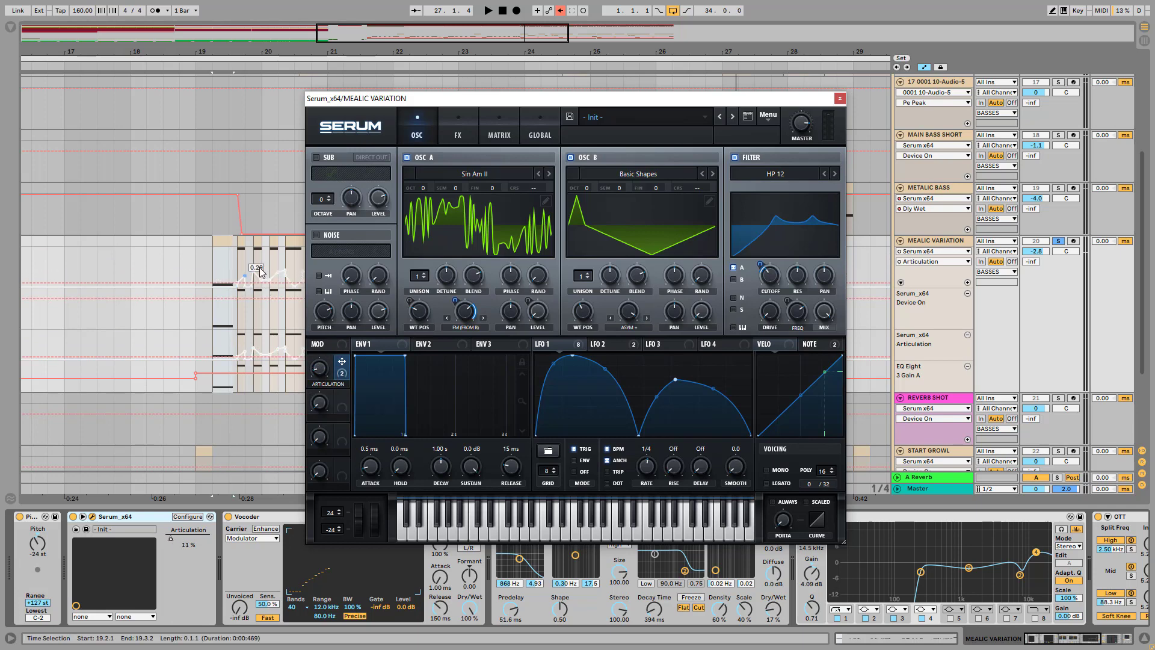
click(241, 278)
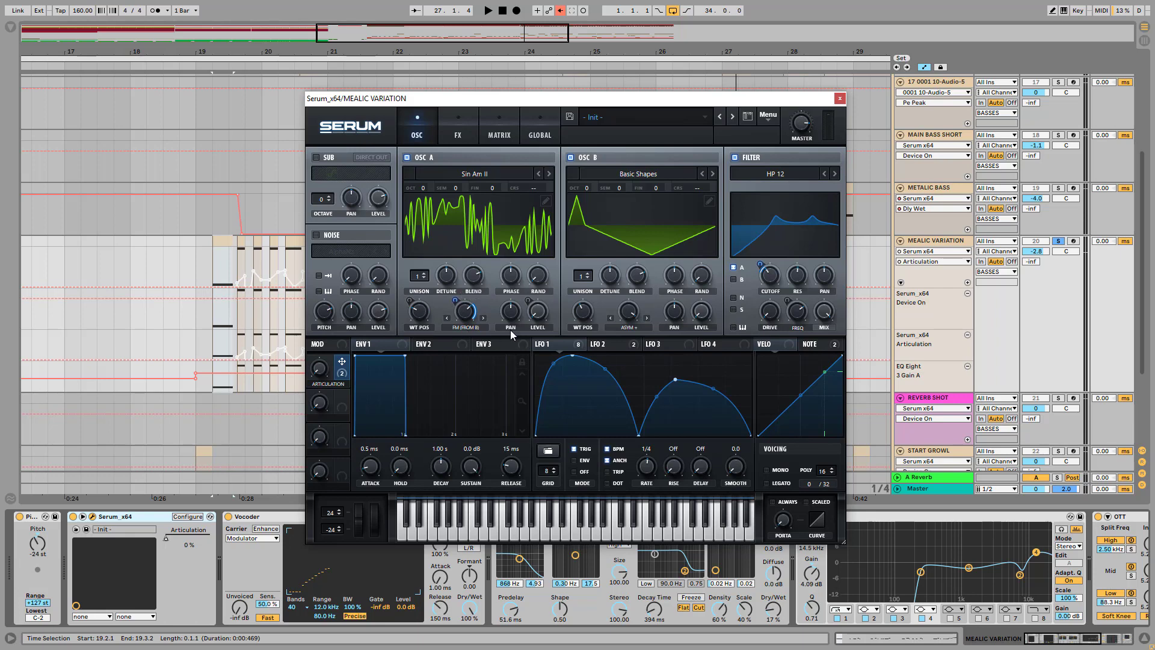
click(770, 277)
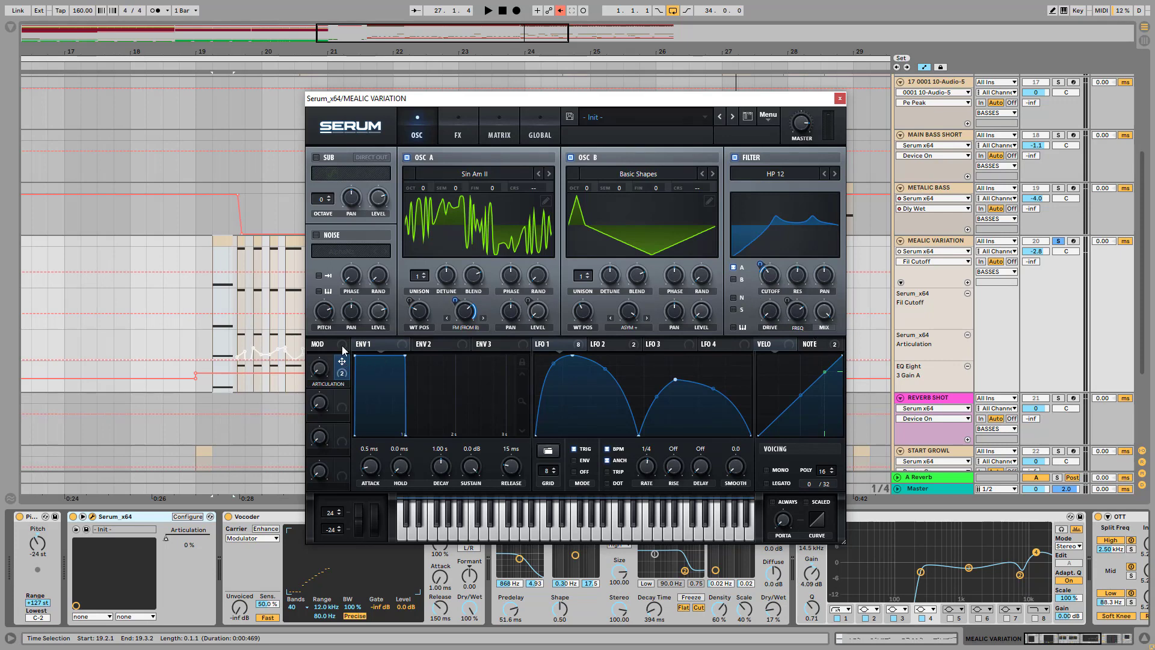
click(560, 10)
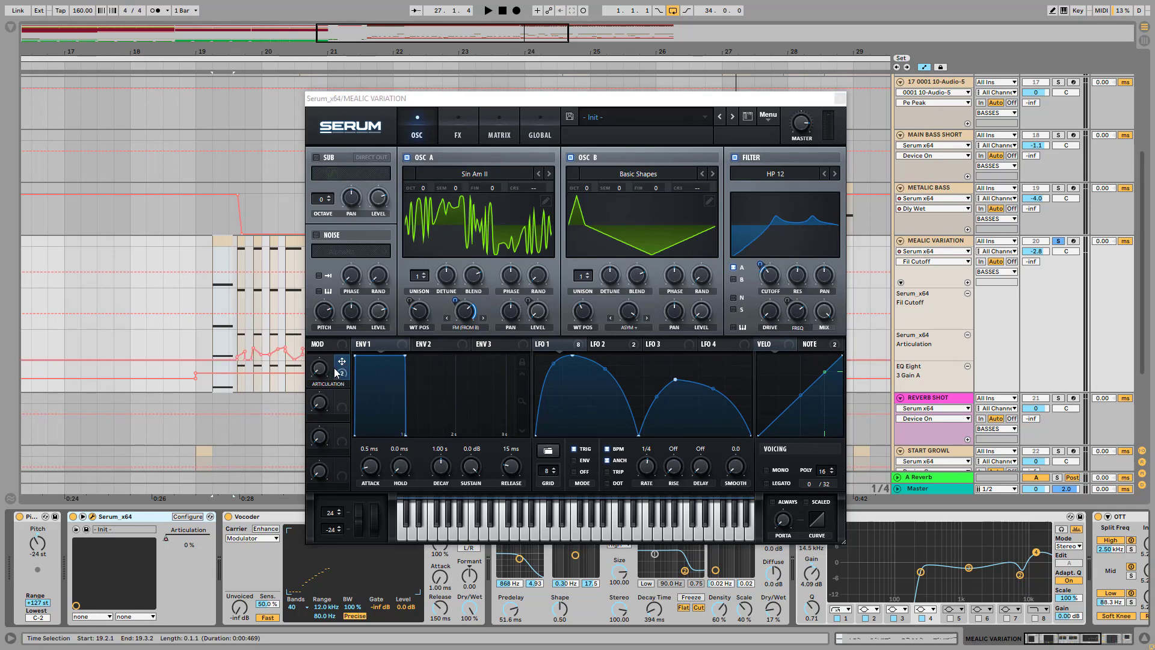
Close Serum, display the Articulation automation, play the clips from bar 19, and re-enable the automation
click(840, 98)
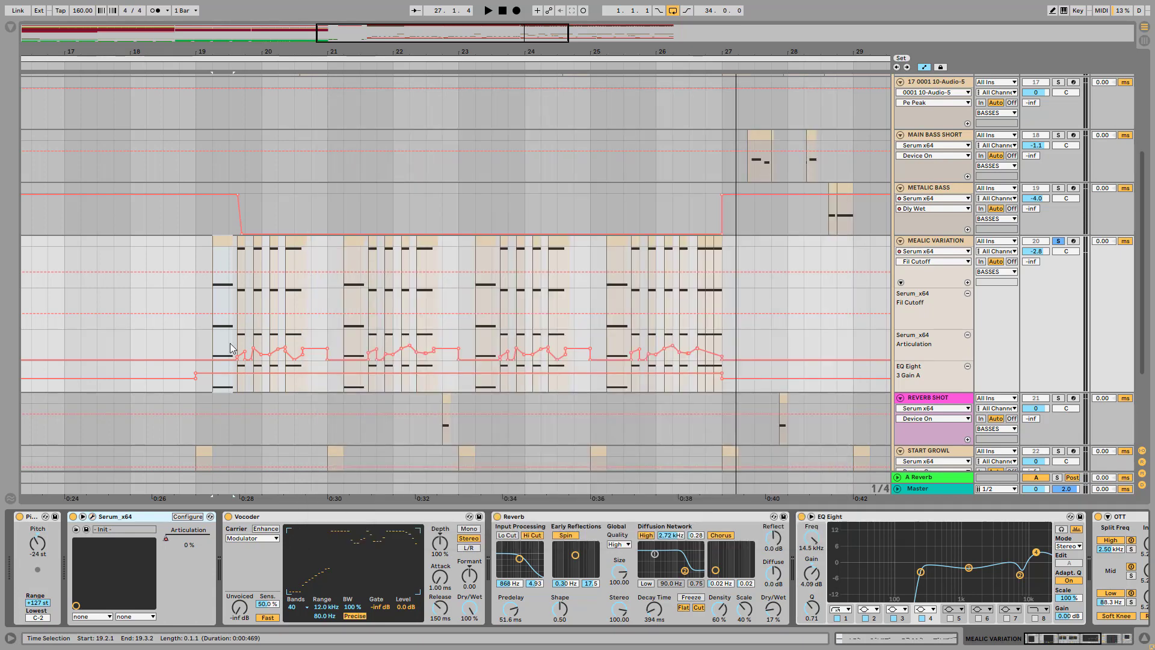
click(241, 249)
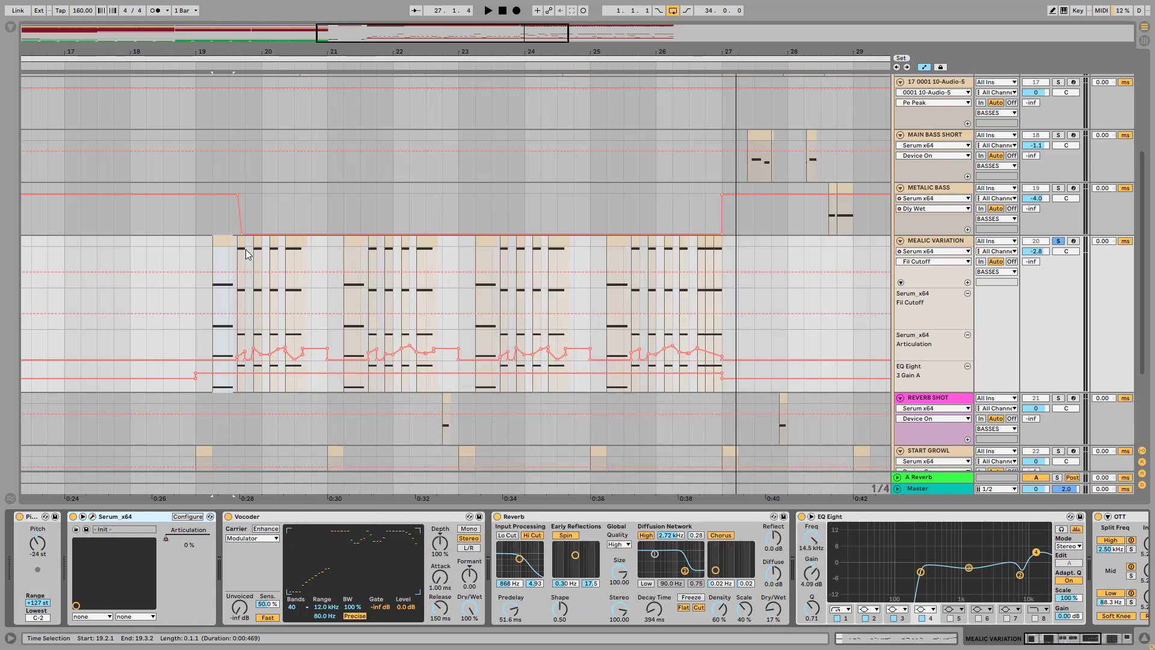
click(172, 538)
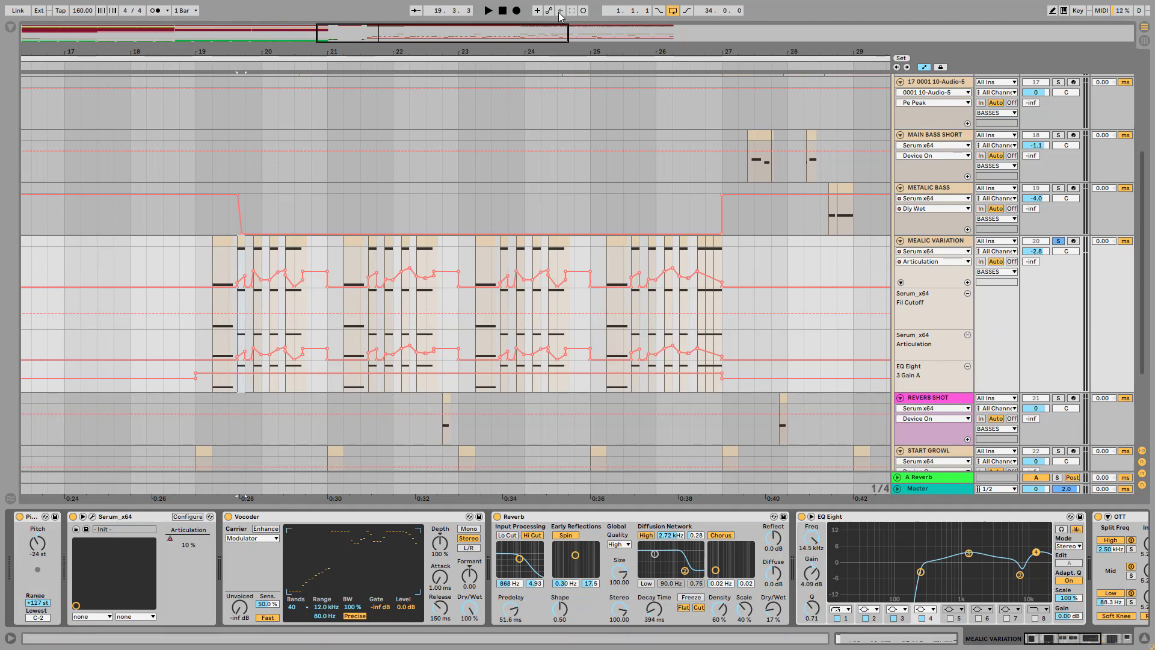
key(space)
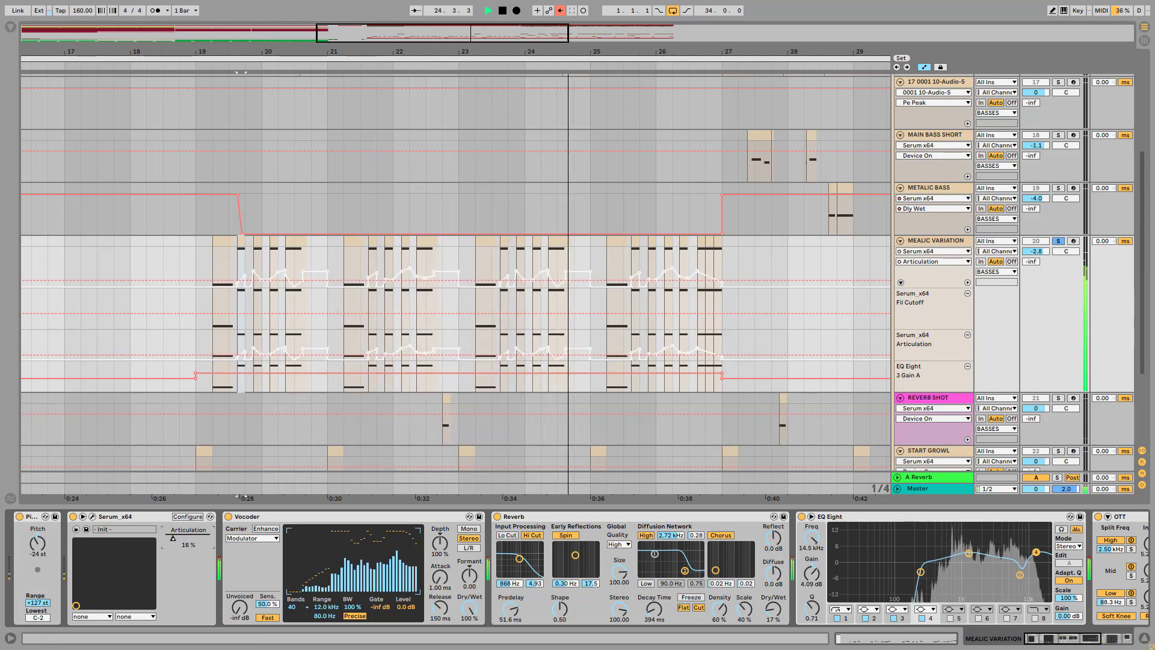
key(space)
click(560, 11)
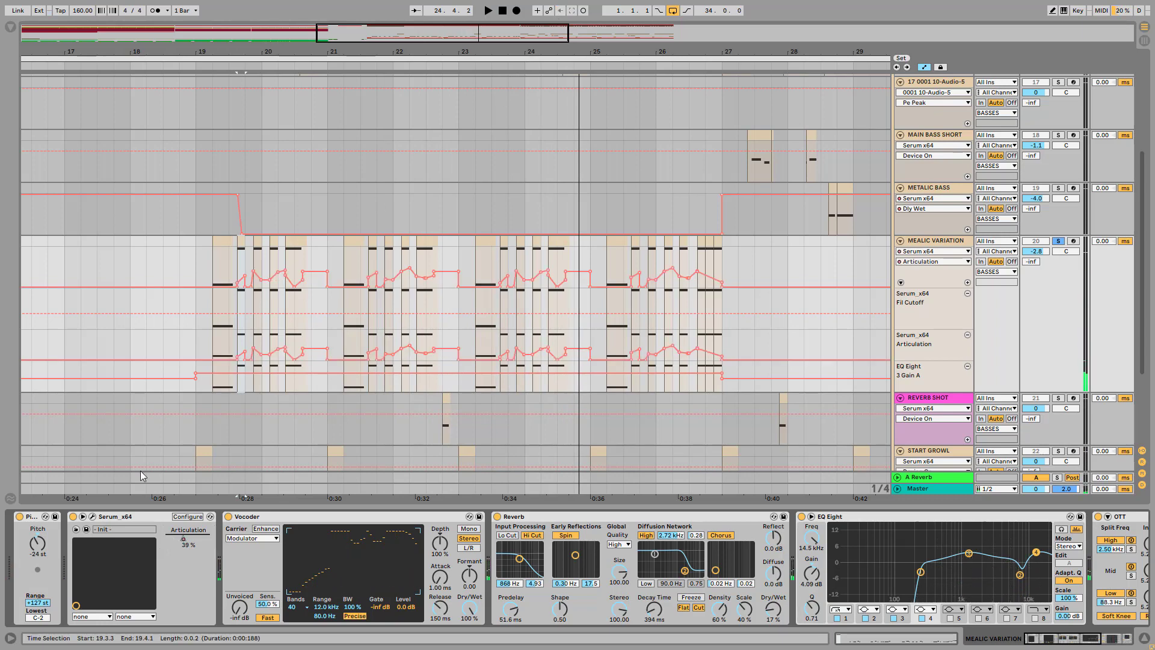
Reopen Serum and examine the modulation on OSC A's level and wavetable position and on the filter's cutoff and frequency
click(92, 516)
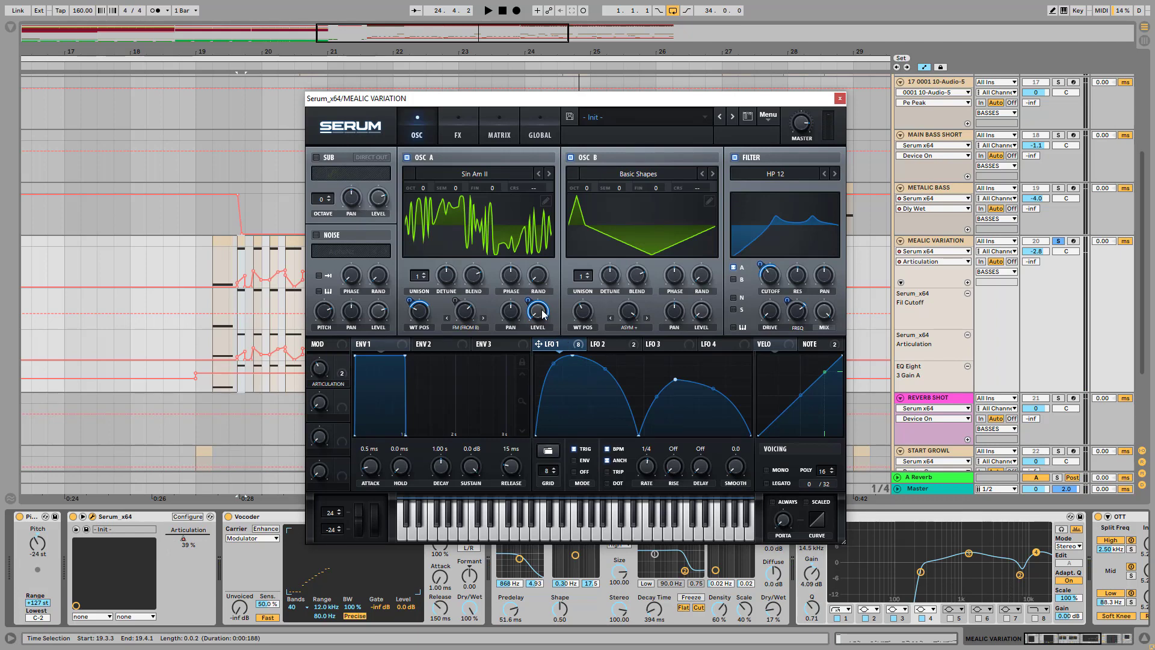
mouse_move(542, 312)
mouse_move(419, 314)
mouse_move(770, 280)
mouse_move(801, 318)
Open Serum's effects rack and inspect the drive modulation of the Tube distortion
click(464, 128)
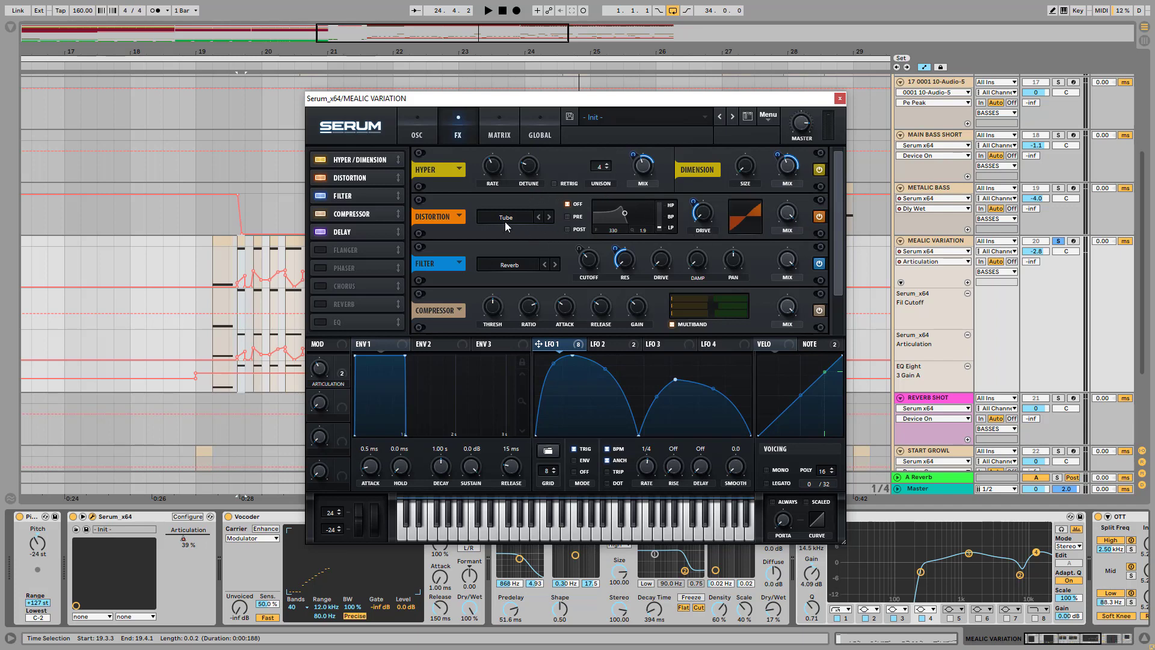
click(699, 214)
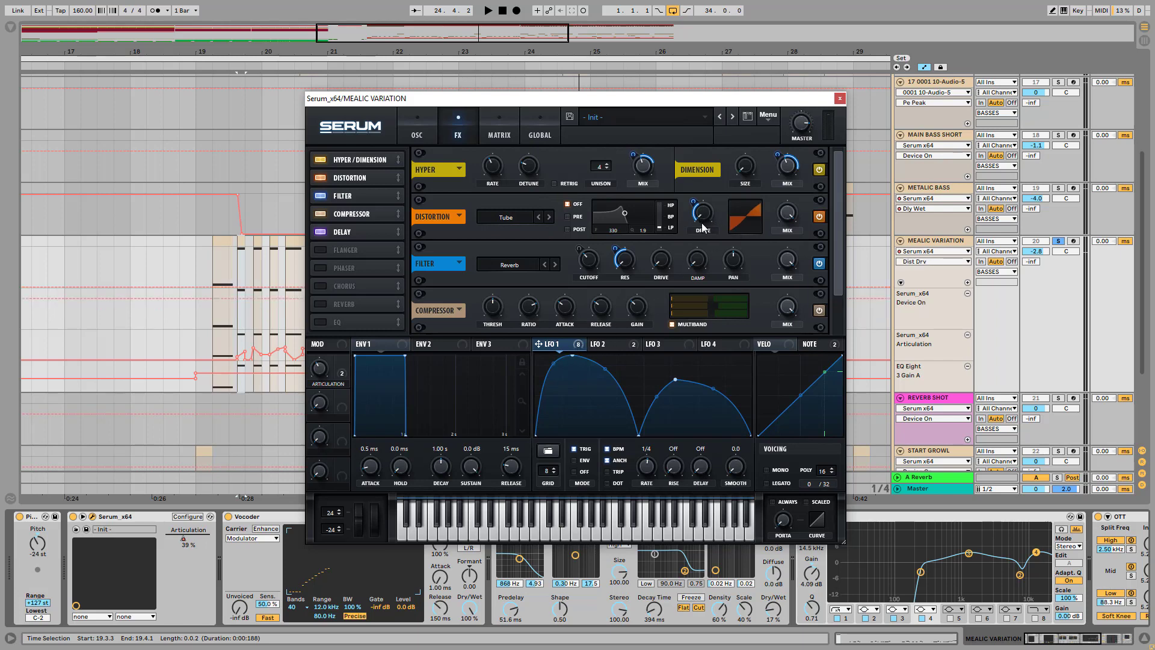
mouse_move(696, 201)
Compare the sound with Serum's Reverb filter effect bypassed and enabled while playing the clips
click(819, 263)
key(space)
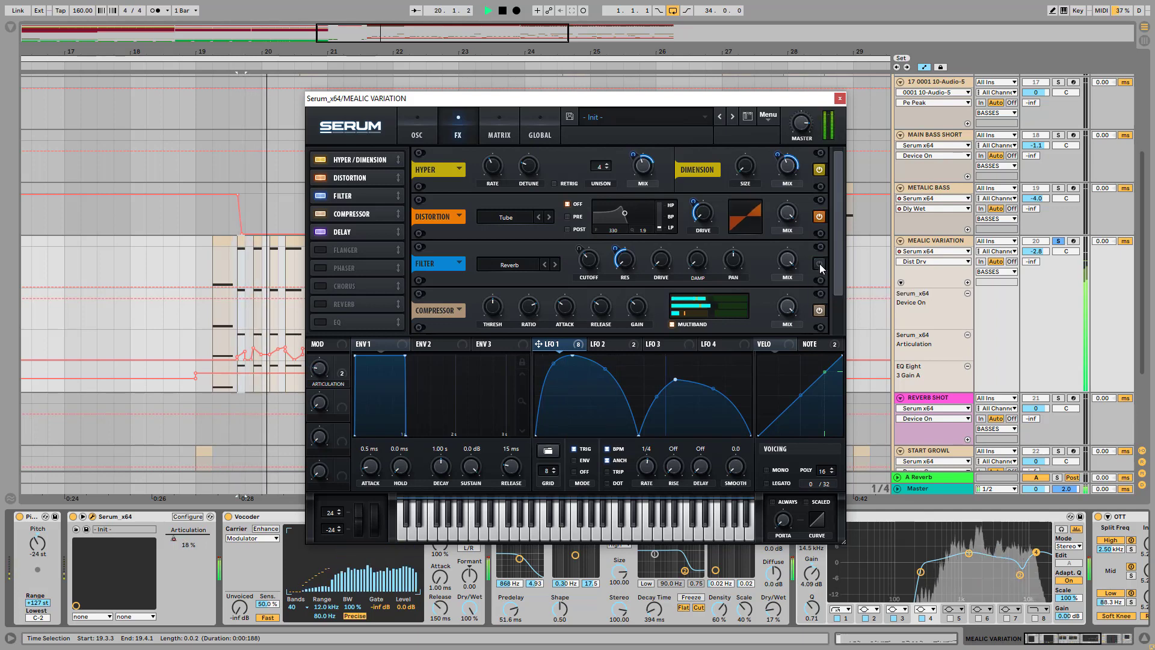
click(819, 263)
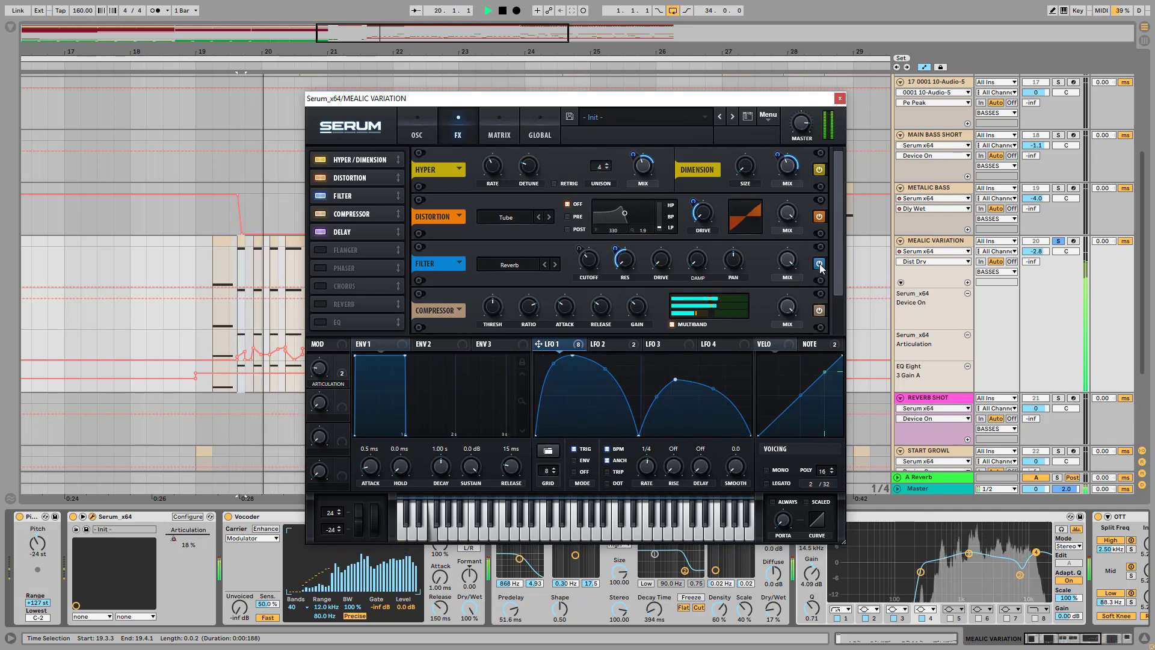
key(space)
key(space)
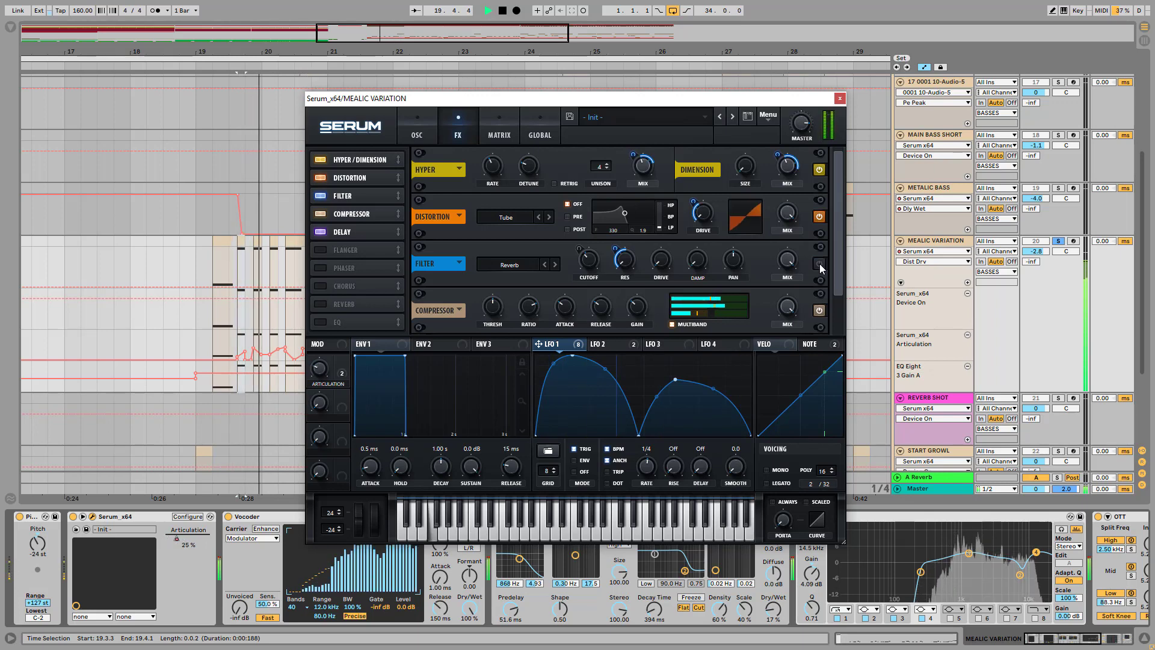
key(space)
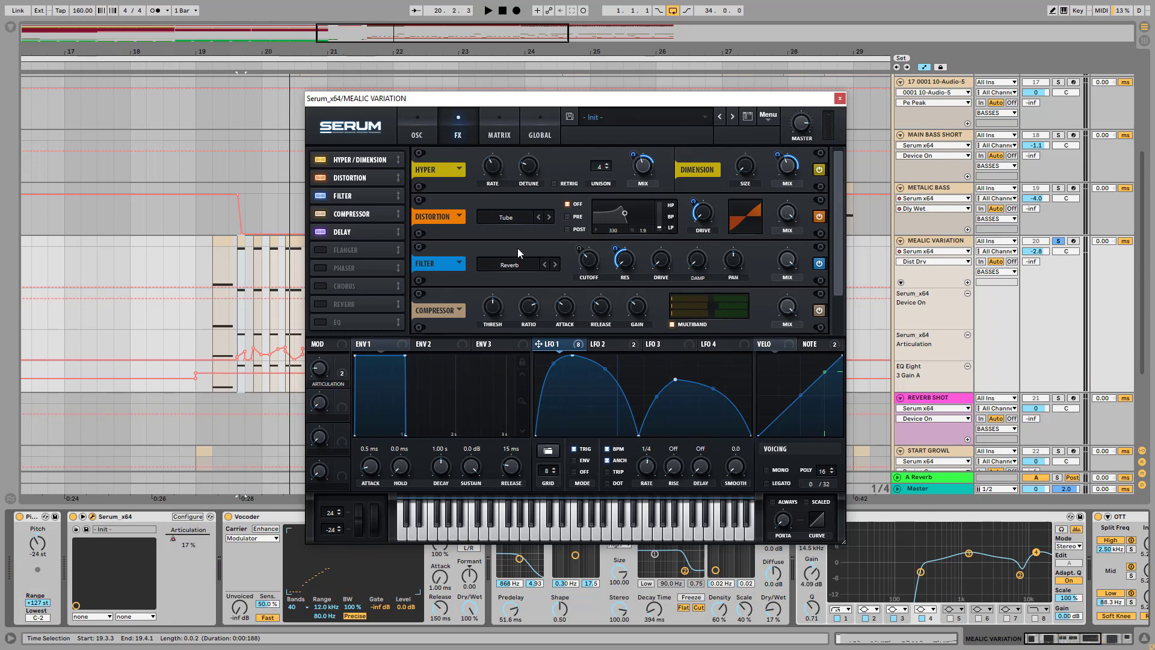
Review the Delay settings in Serum's effects rack and close the plugin window
click(352, 230)
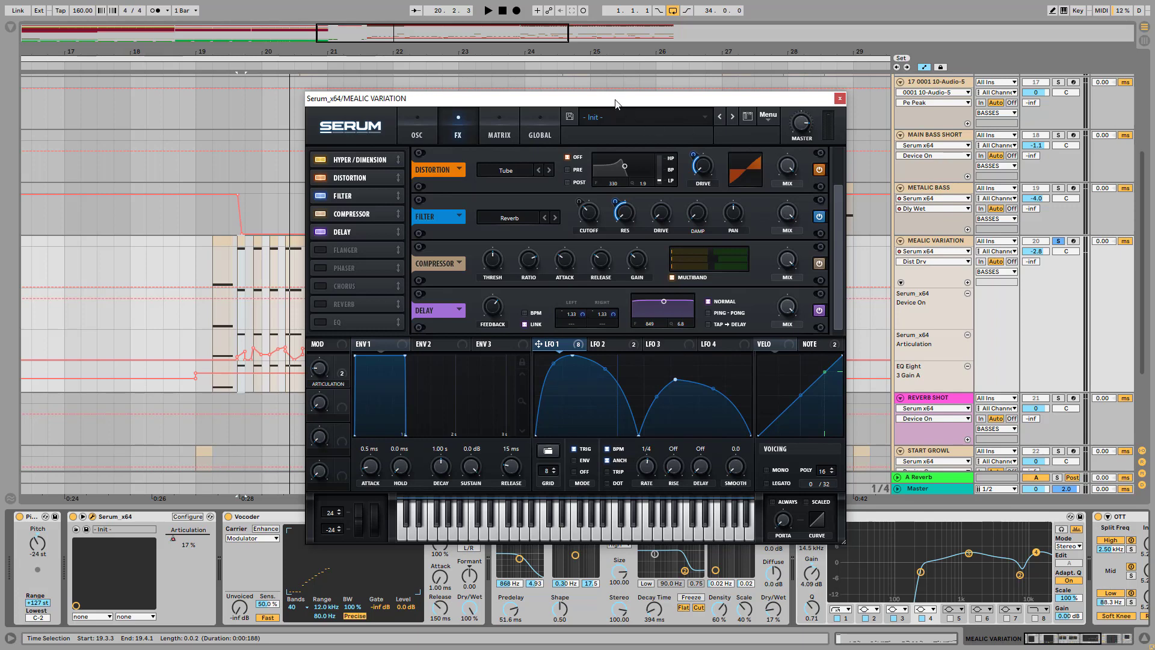
drag(614, 100, 627, 45)
click(852, 43)
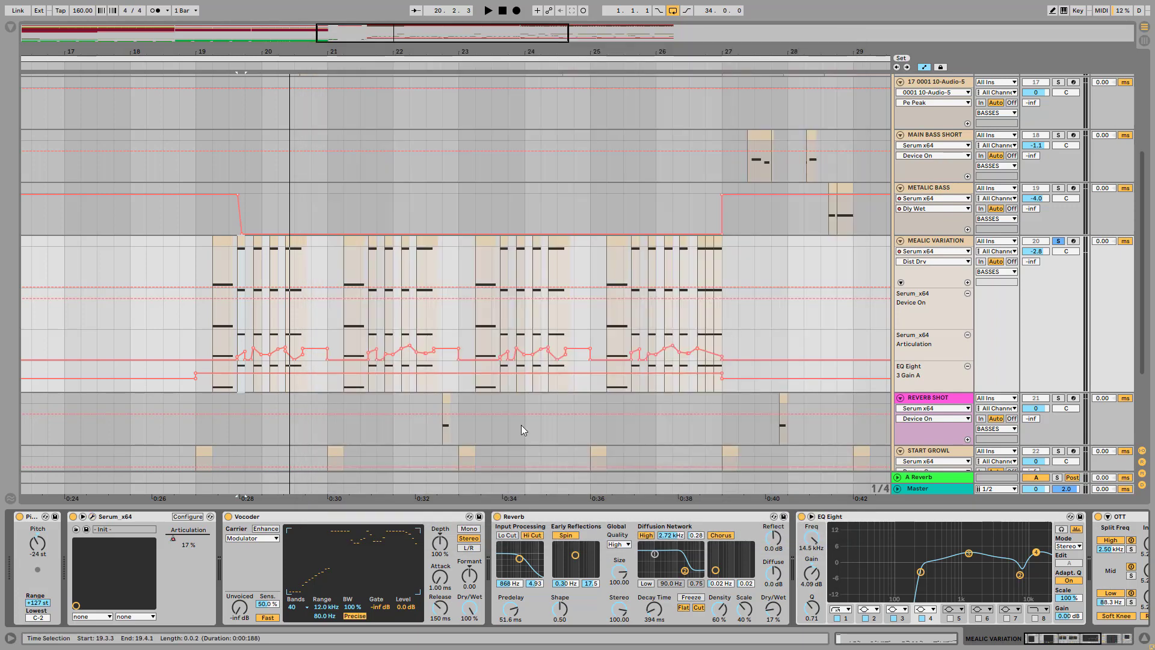
Turn off Vocoder, Reverb, EQ Eight, OTT and Saturator on the track, folding EQ Eight and OTT
click(229, 516)
click(497, 516)
click(801, 516)
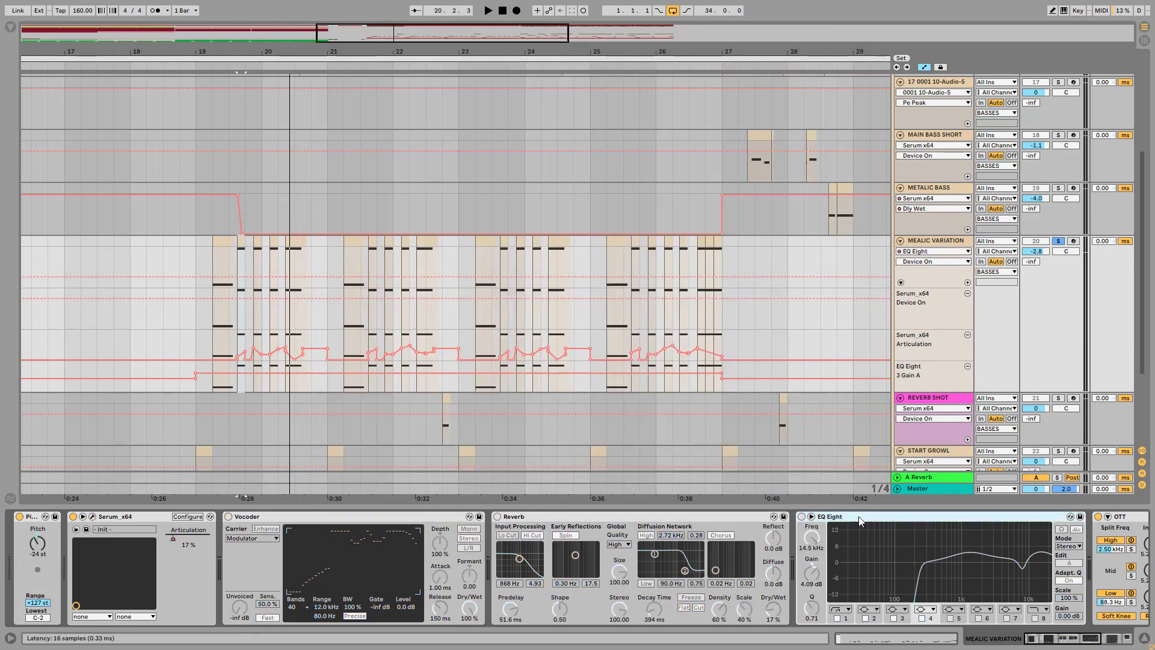
double_click(858, 517)
double_click(858, 516)
click(819, 517)
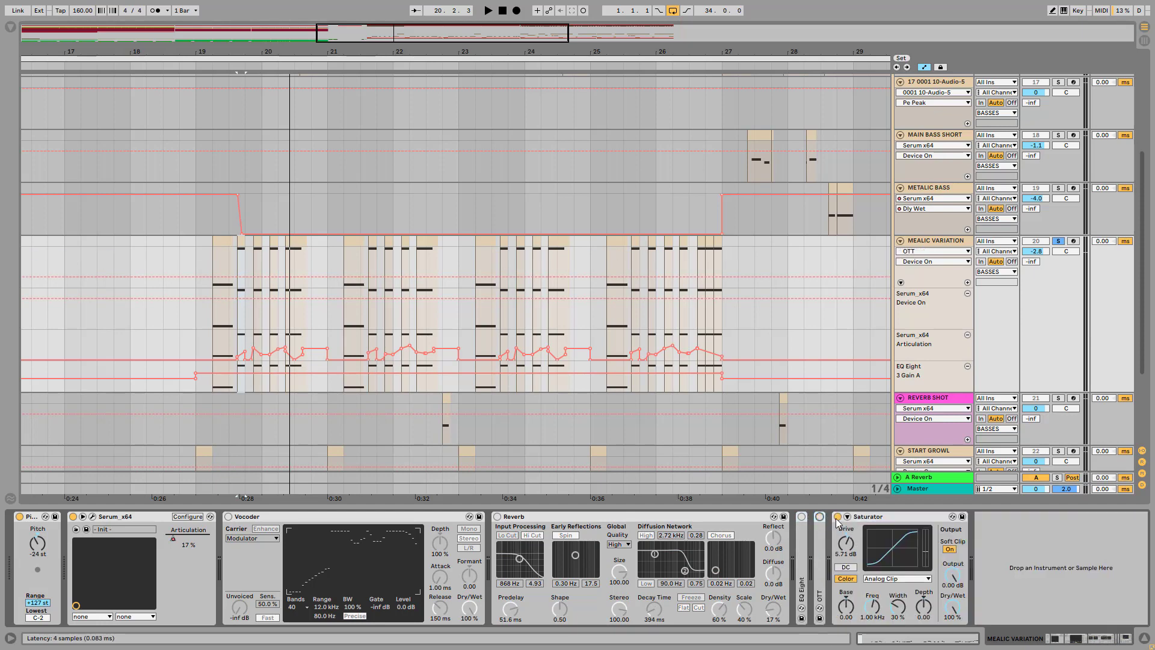
click(837, 516)
Play the dry Serum sound and select the clip just after bar 21 on the MEALIC VARIATION track
key(space)
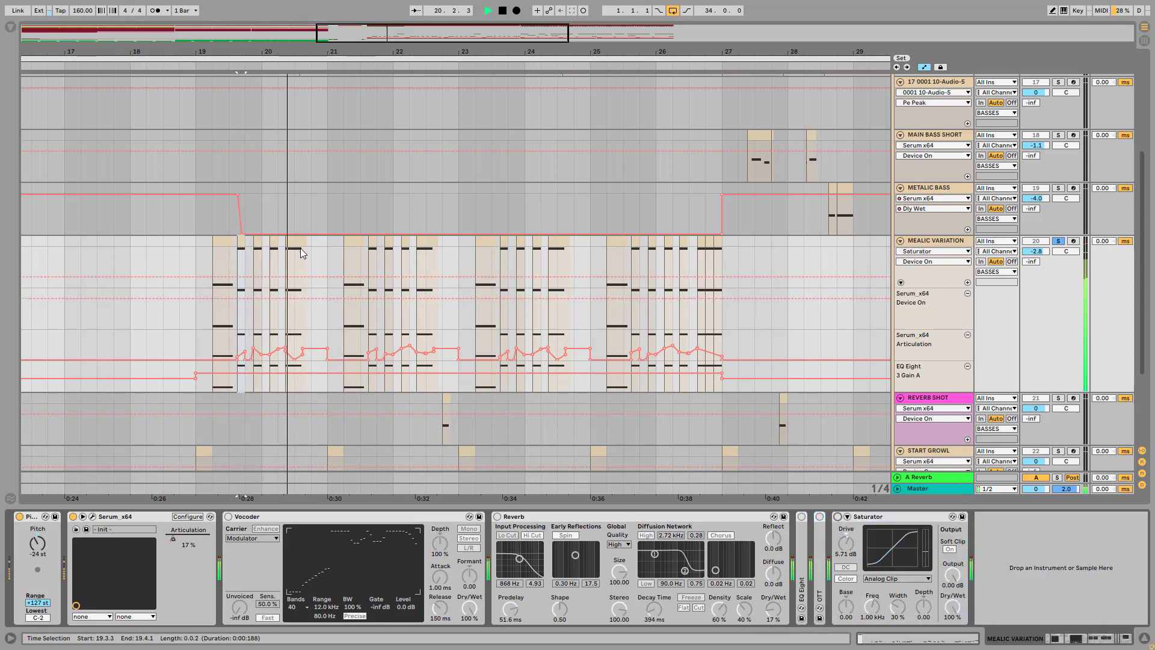
click(353, 238)
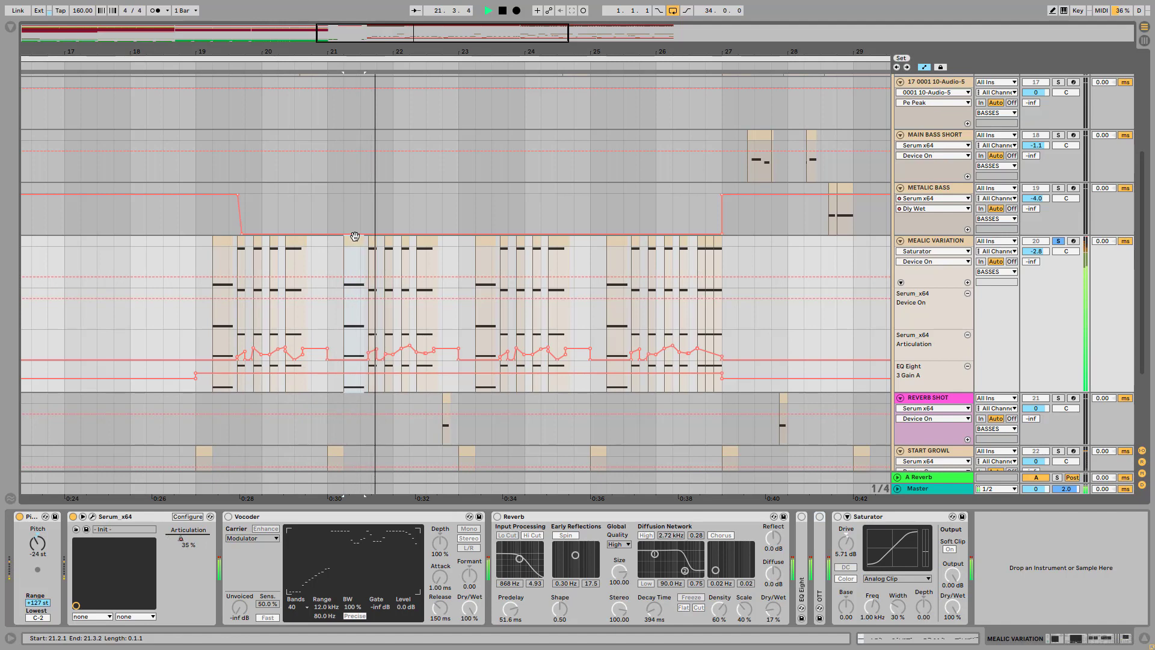
key(space)
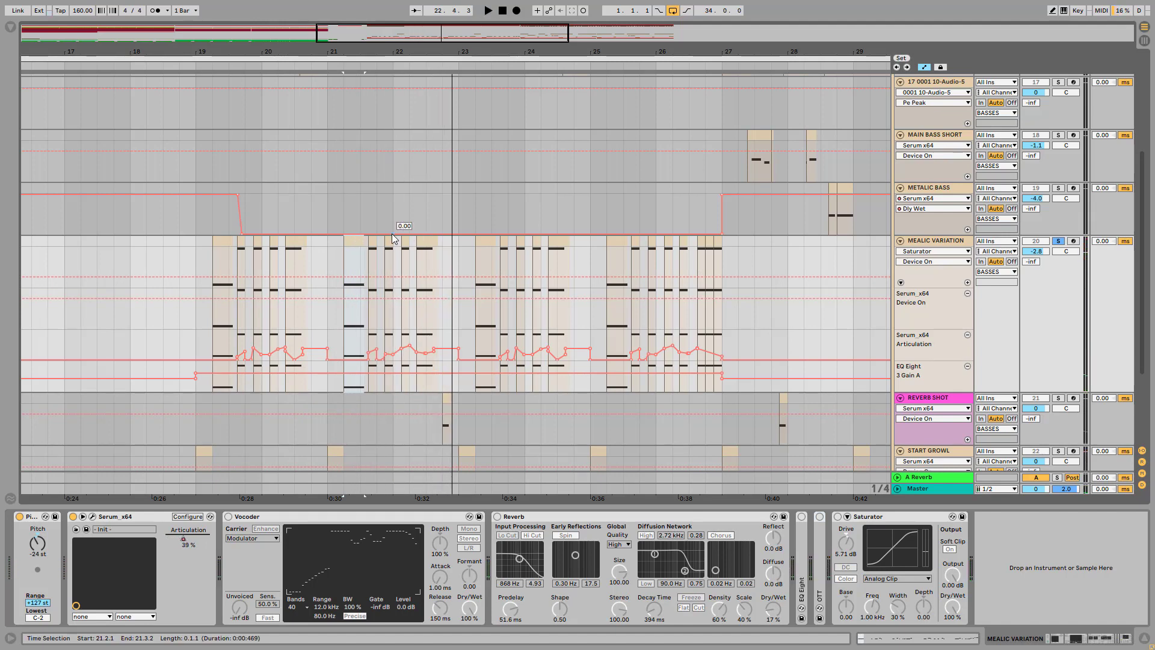
Turn OTT back on and play the clips to hear its effect
click(818, 533)
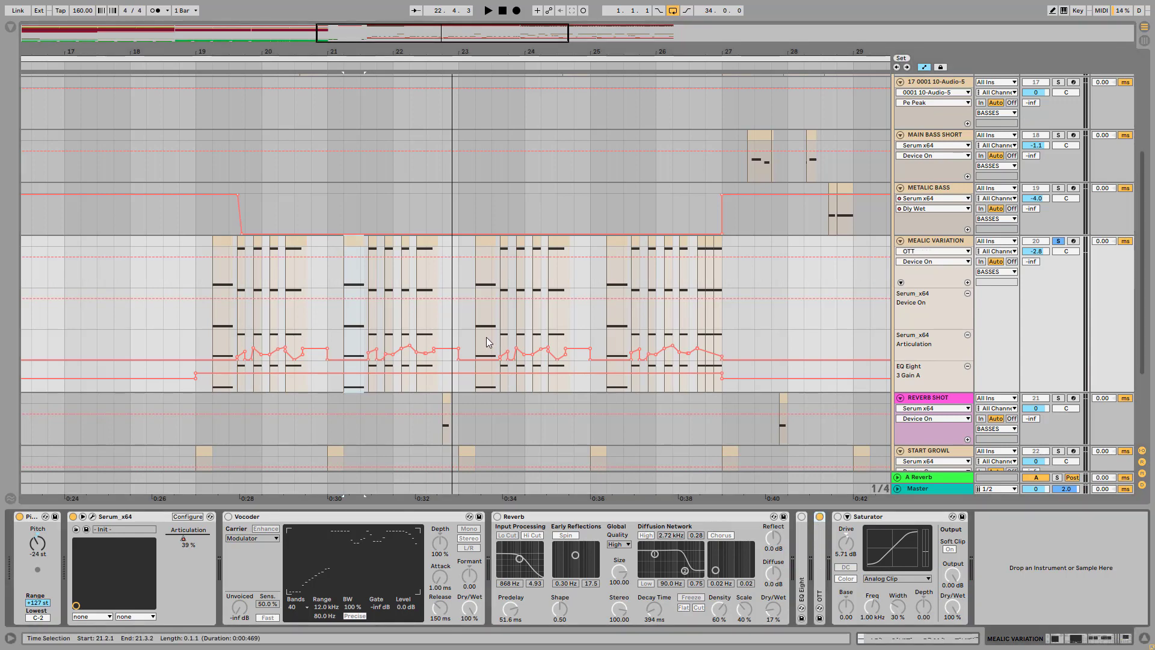
key(space)
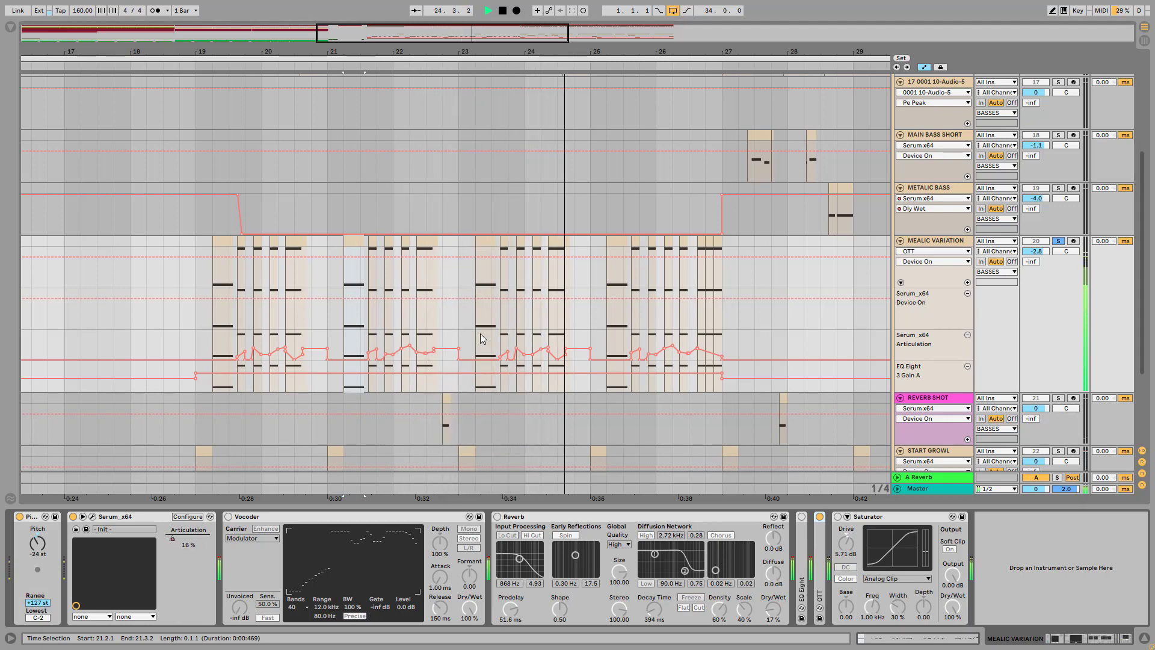
key(space)
Unfold EQ Eight on the MEALIC VARIATION track, turn it on and select its band 2 to inspect the high-frequency dip
double_click(803, 541)
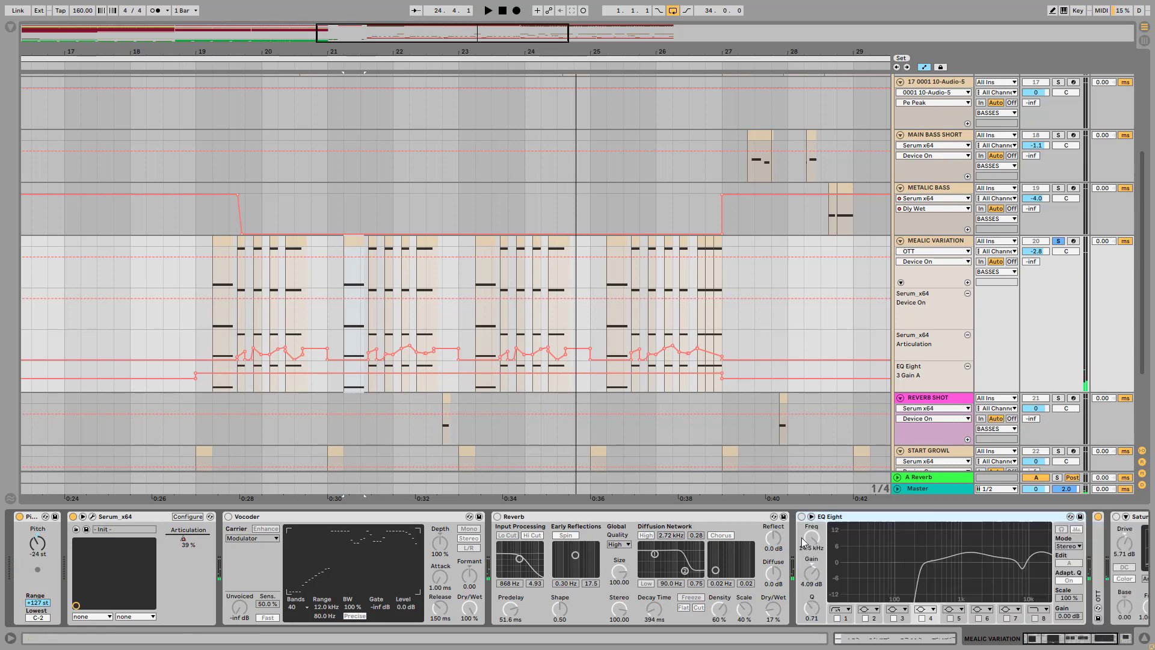
click(801, 516)
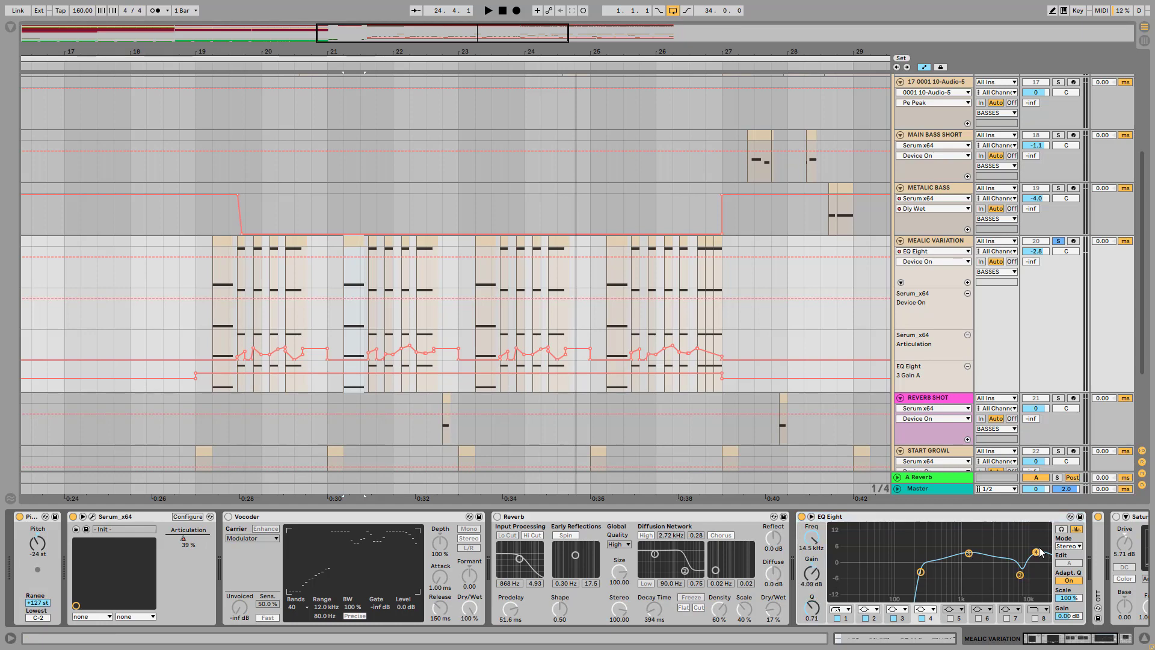
click(1020, 575)
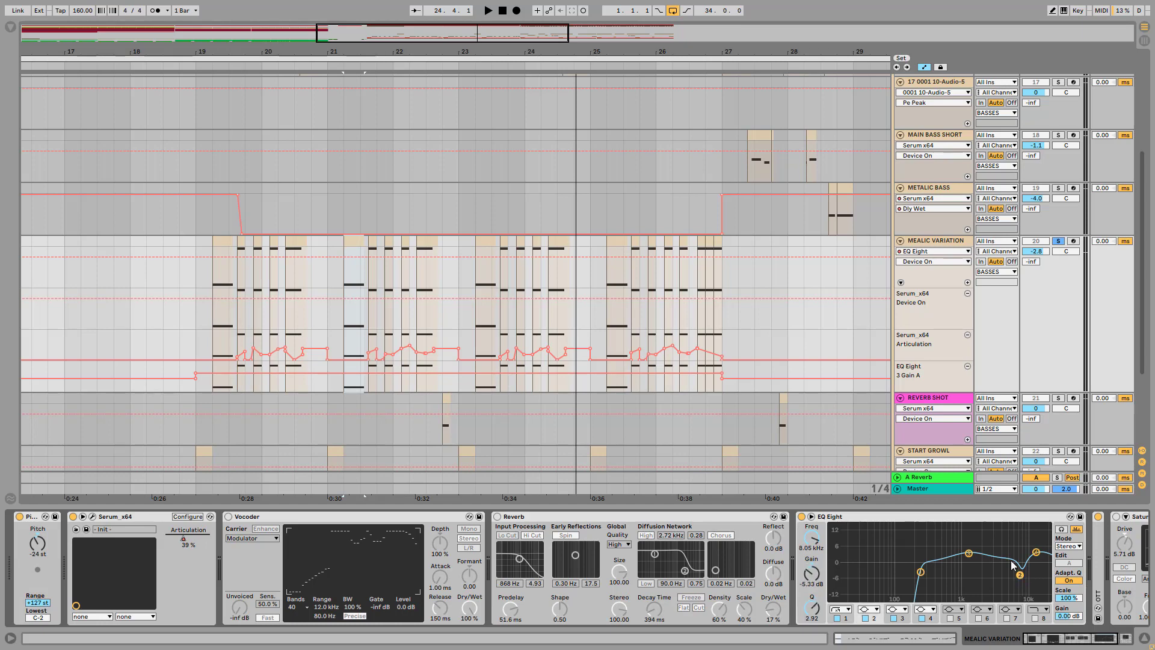
Play the clips with EQ Eight active, turn on the Reverb to hear what it adds and stop playback
key(space)
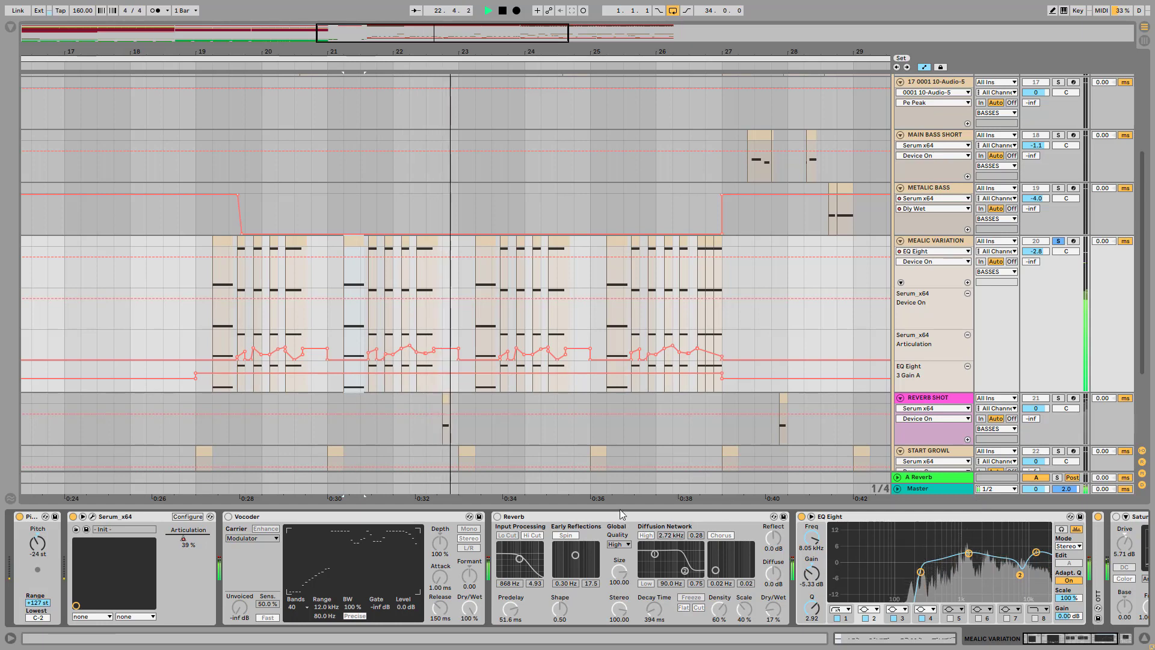
click(568, 521)
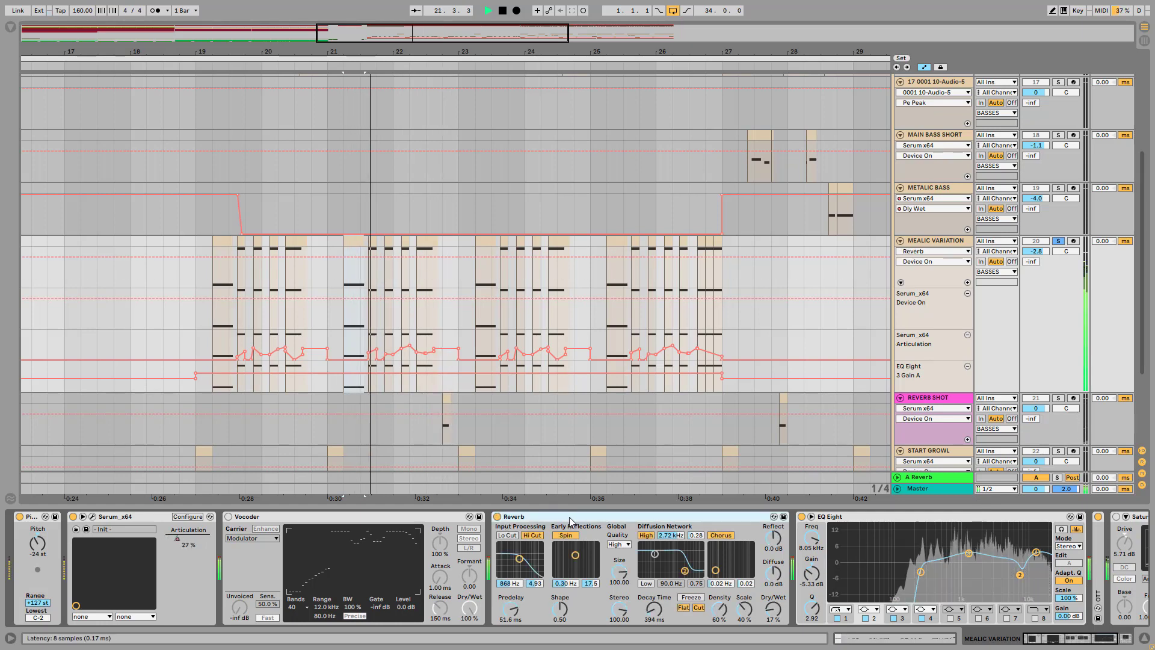
key(space)
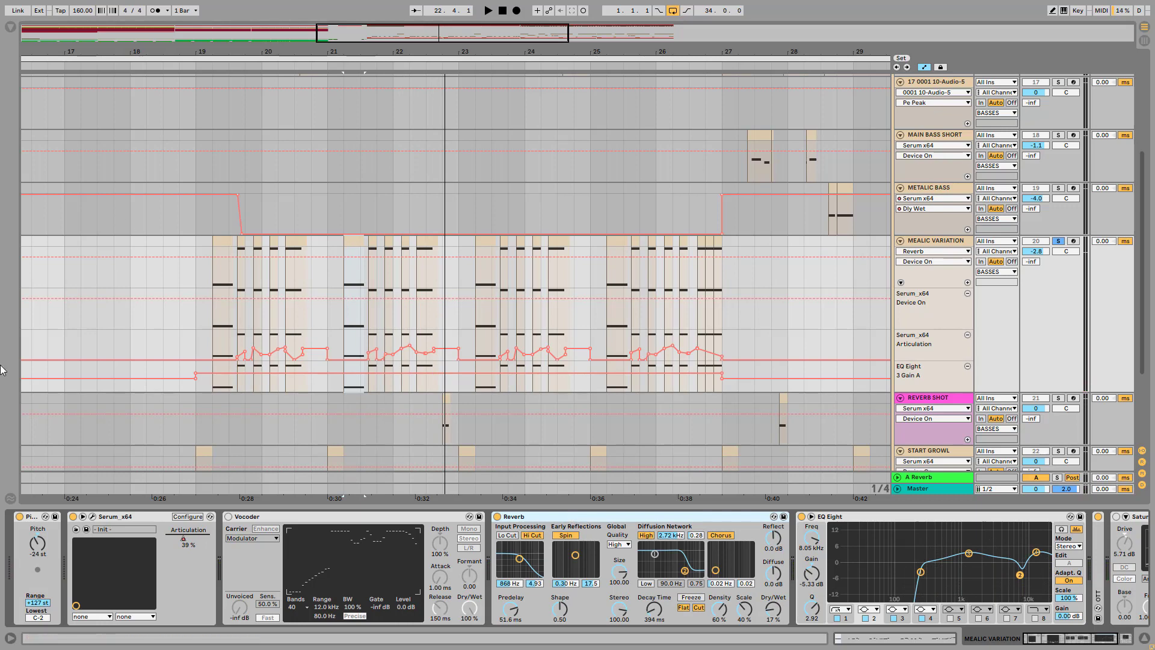
Turn on the Vocoder, play the clips to hear its effect and choose 40 as its number of bands
click(276, 518)
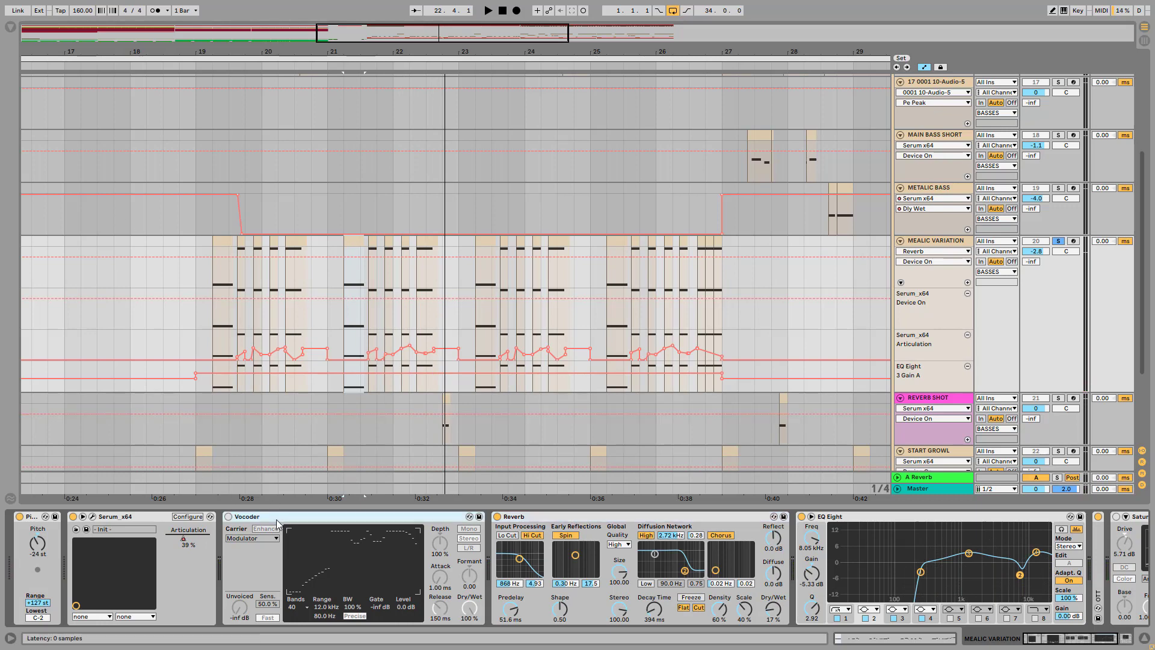
key(0)
key(space)
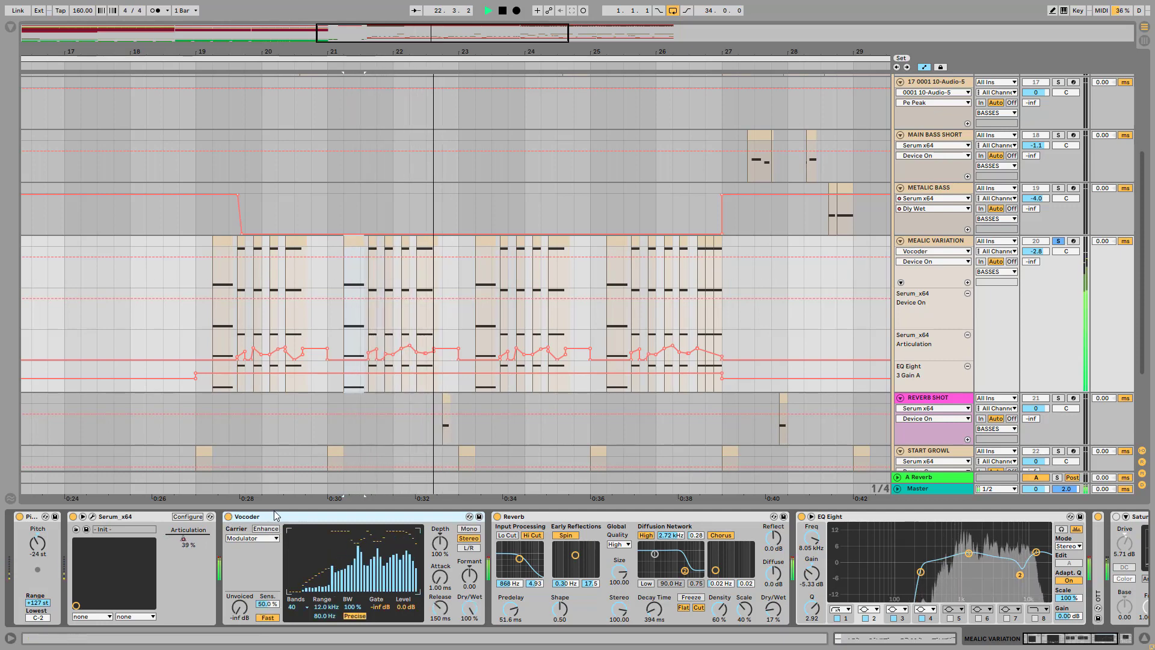
key(space)
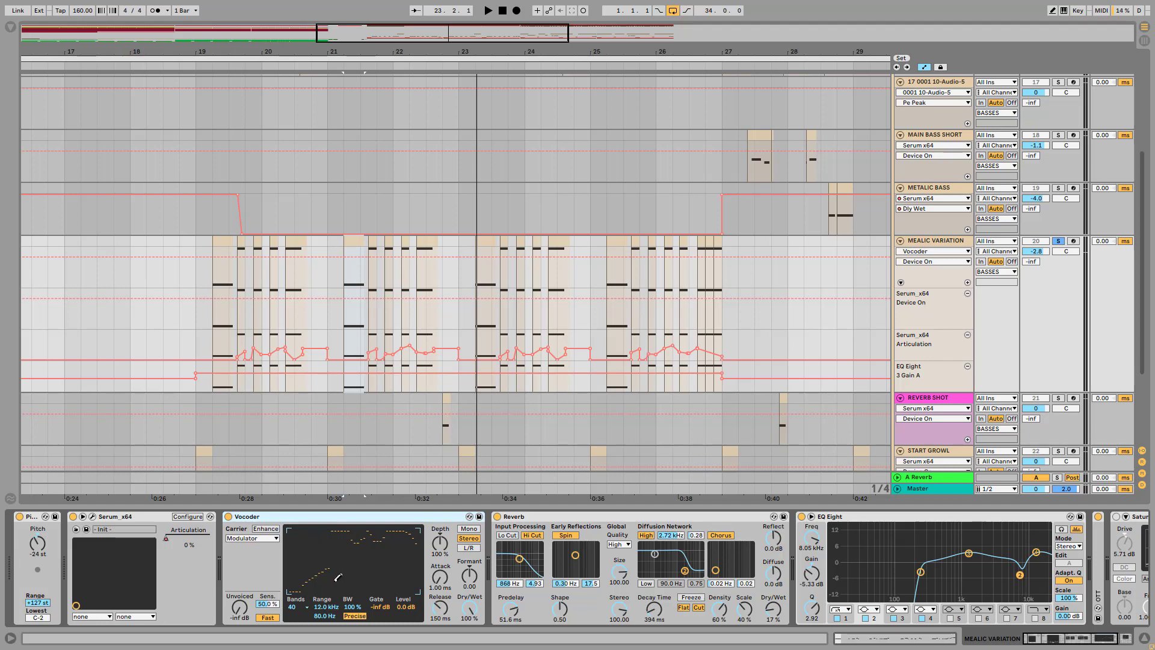
click(296, 608)
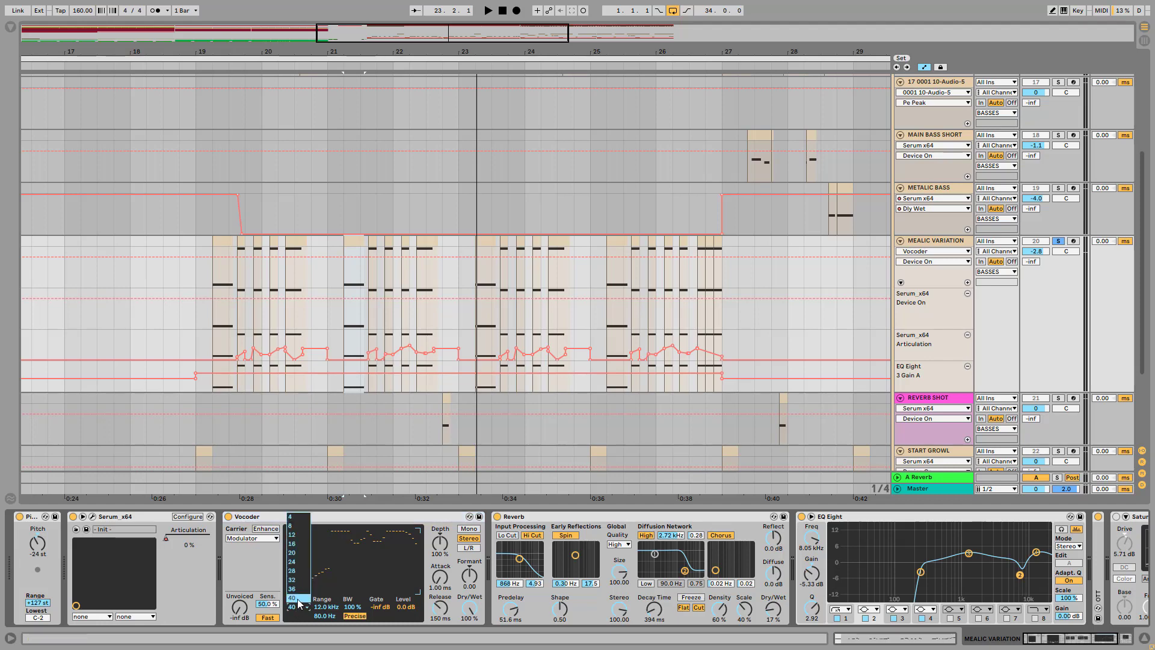
click(298, 599)
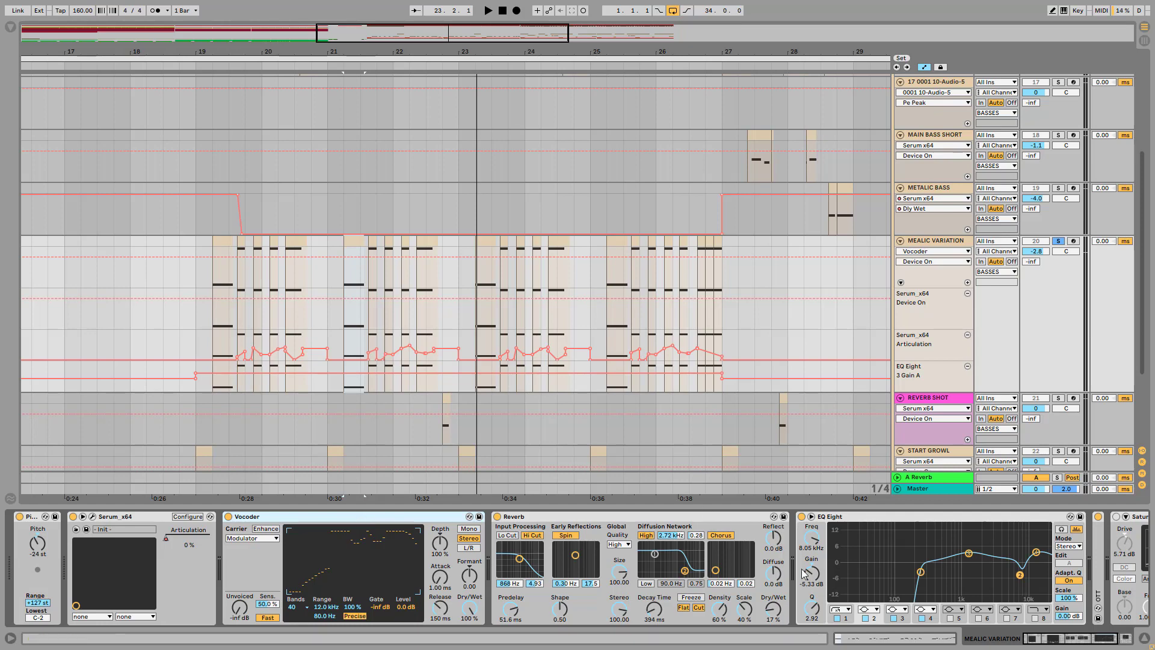
Turn on the Saturator at the end of the device chain and play the clips through all the effects
mouse_move(1079, 640)
mouse_down()
mouse_move(1103, 643)
mouse_move(1058, 639)
mouse_up()
click(951, 517)
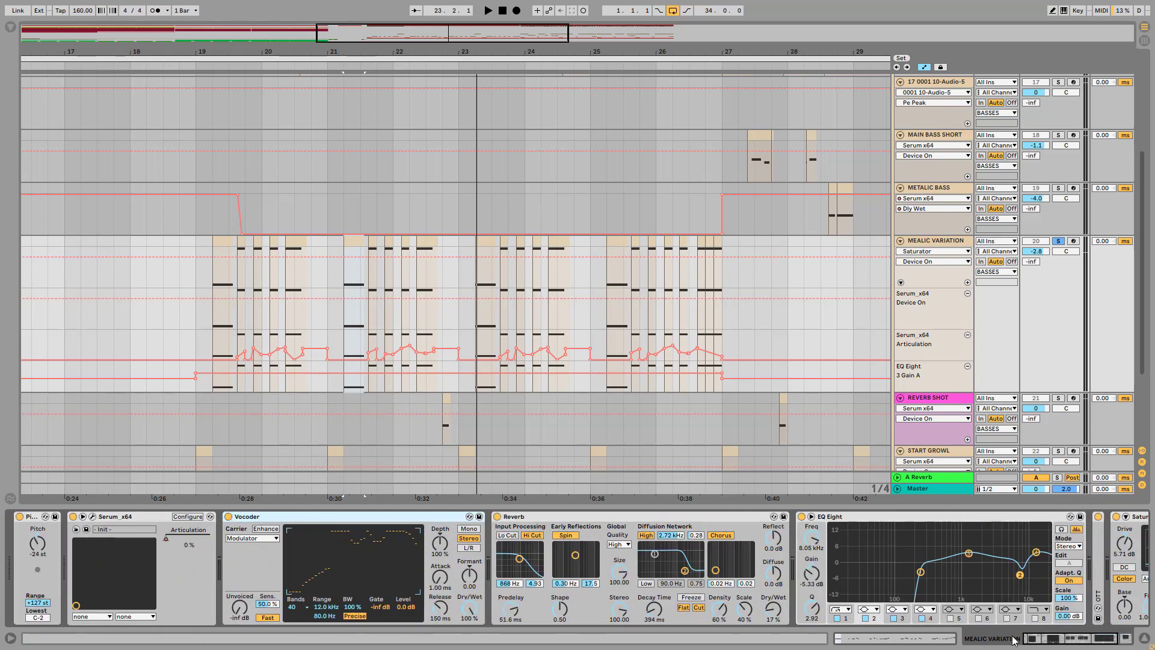
key(space)
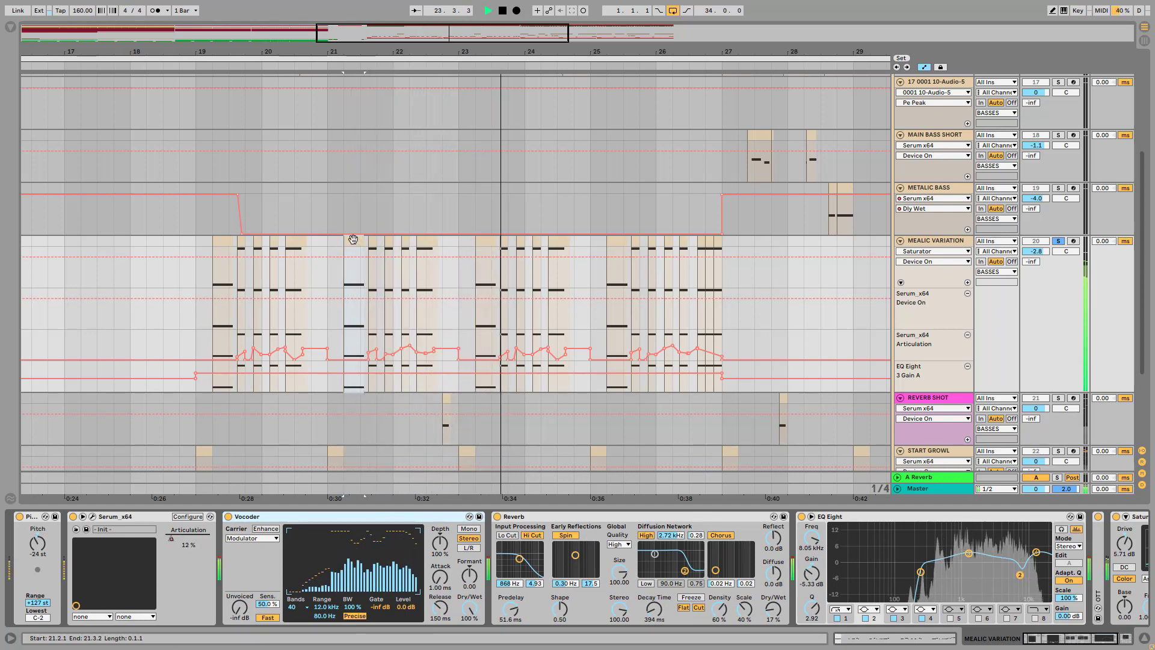
key(space)
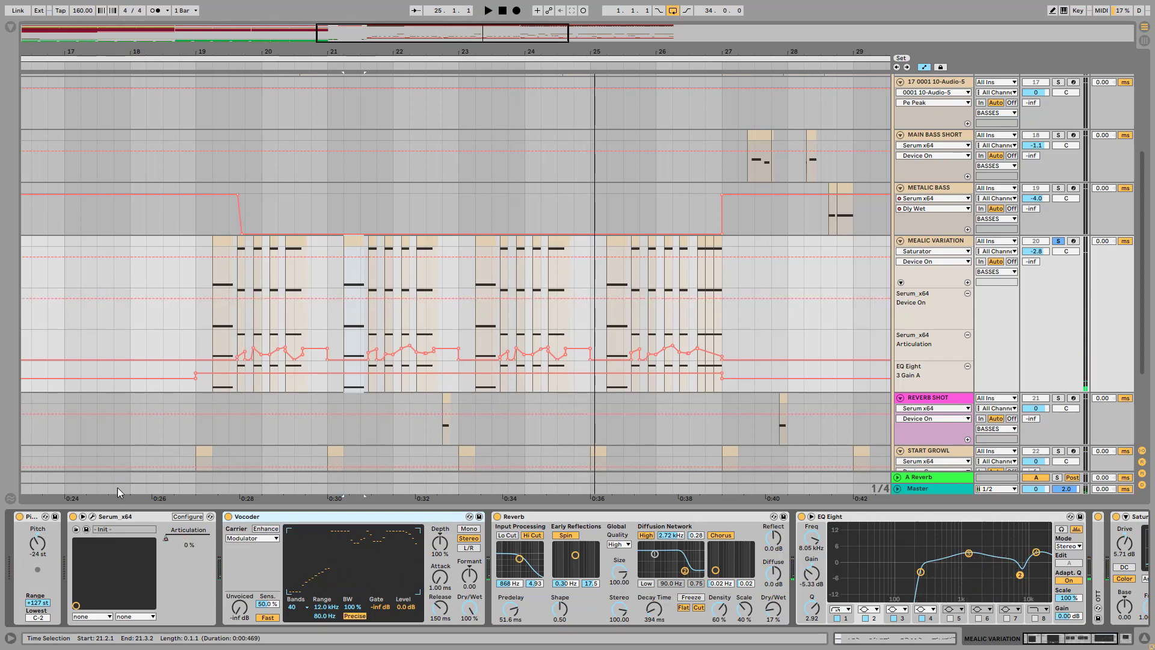
Reopen Serum to review oscillator B's warp control and the effects rack, and close the plugin window
click(92, 516)
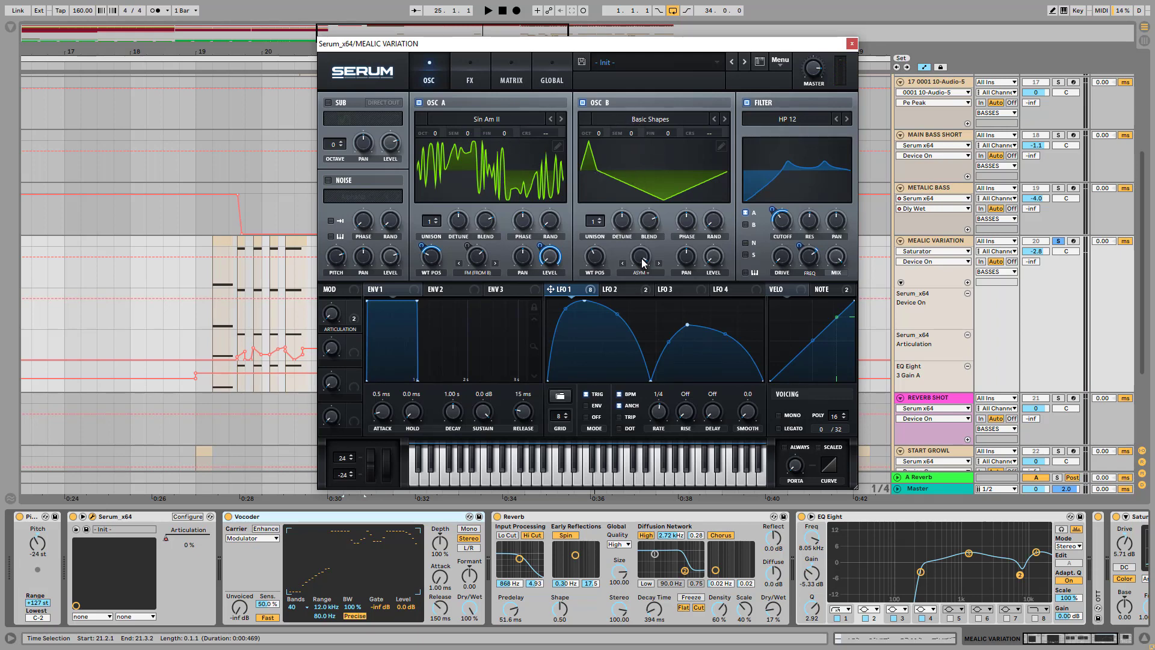
drag(640, 257, 662, 104)
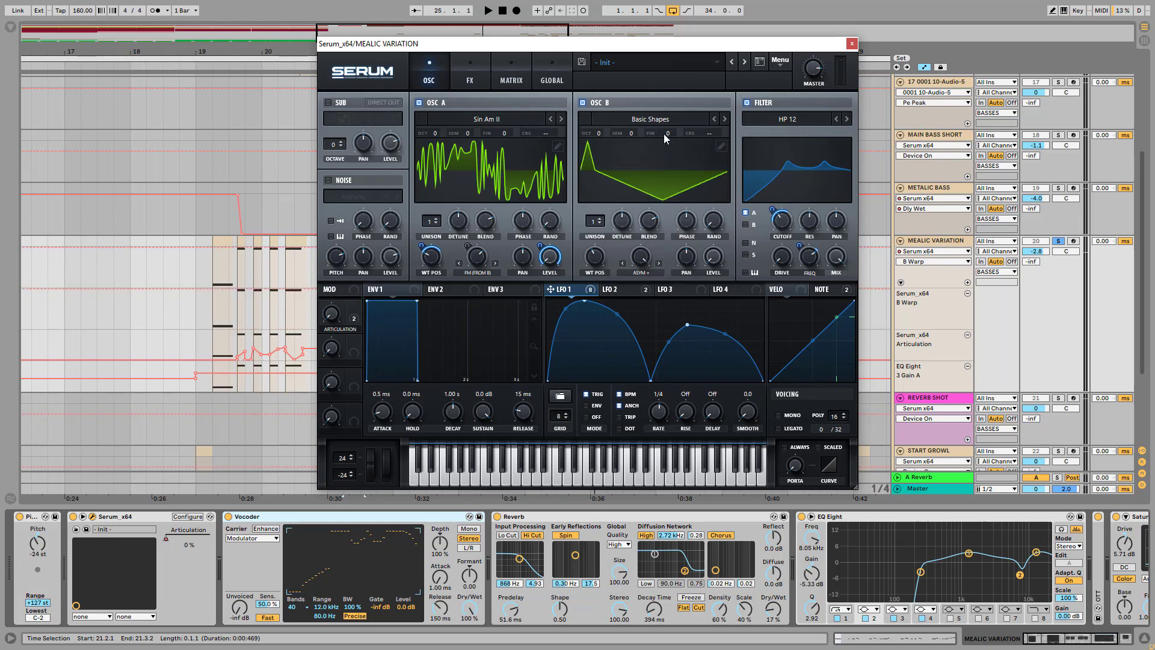
click(484, 66)
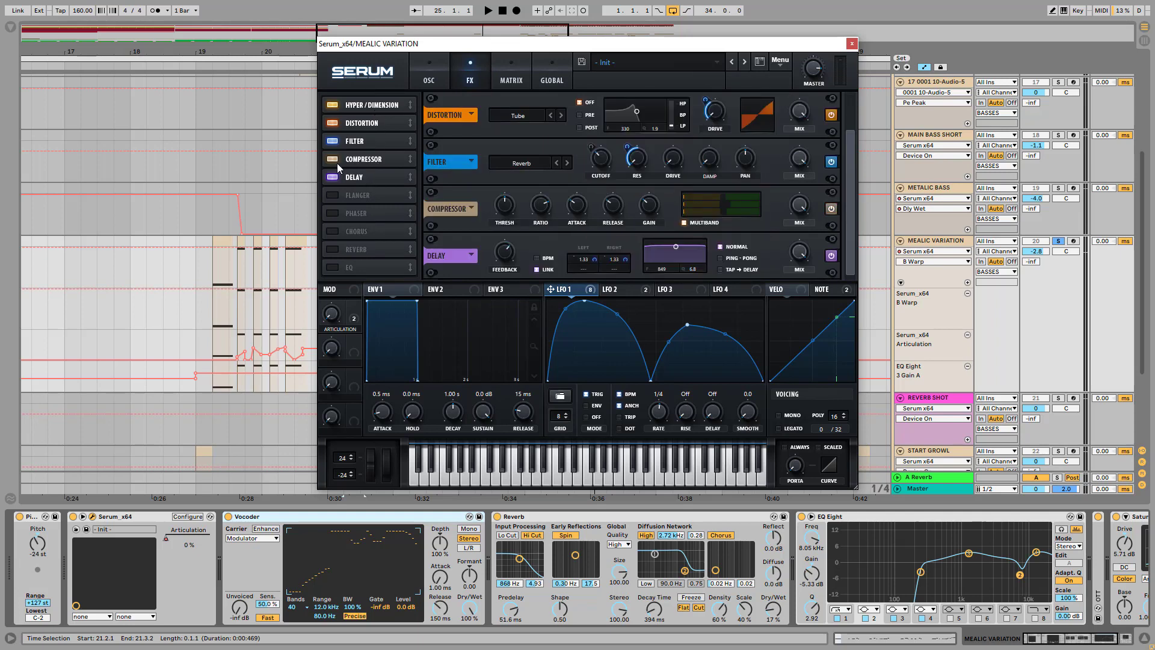
click(851, 44)
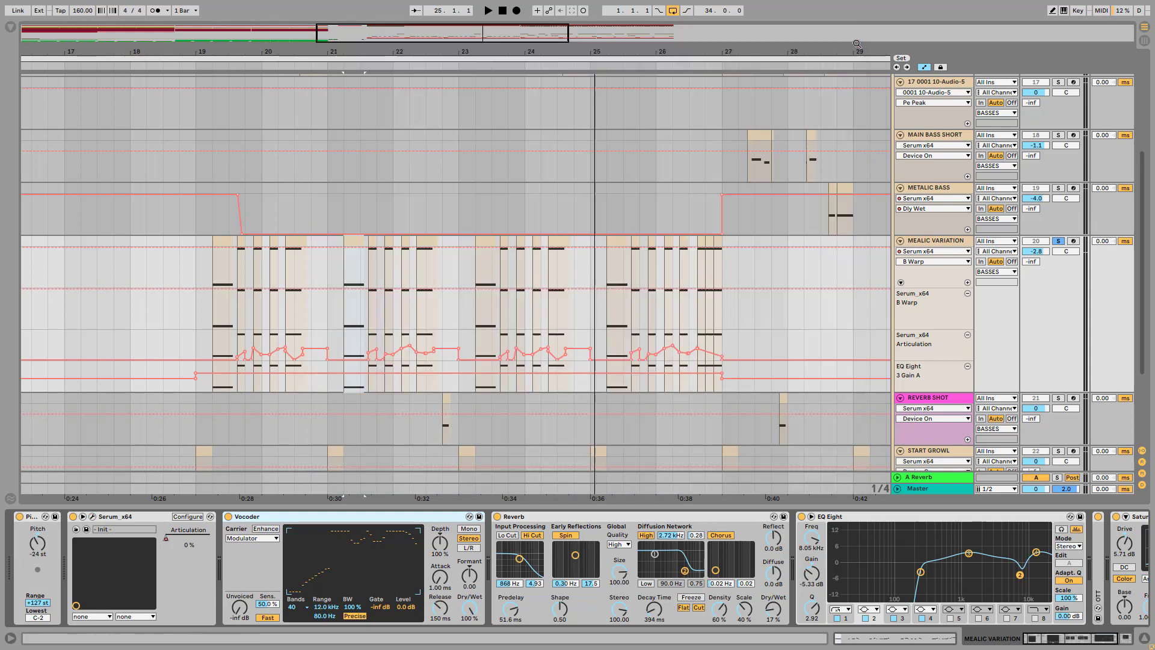